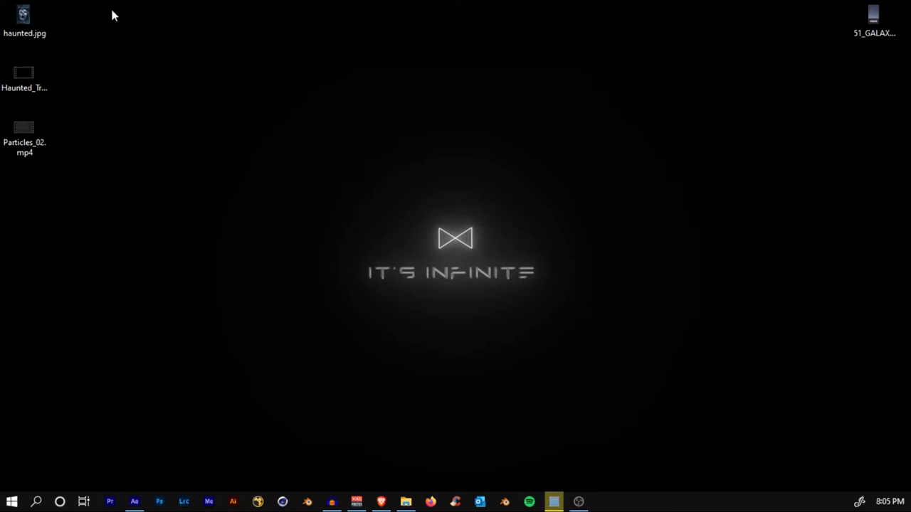
Import haunted.jpg, Haunted_Trial.mp4 and Particles_02.mp4 into the project and create a new composition from Haunted_Trial.mp4
drag(98, 1, 107, 225)
click(63, 217)
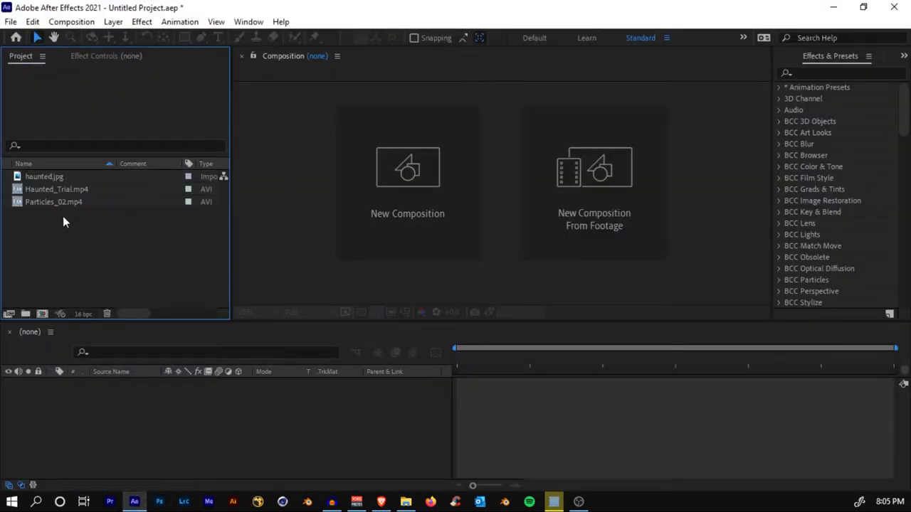
click(43, 189)
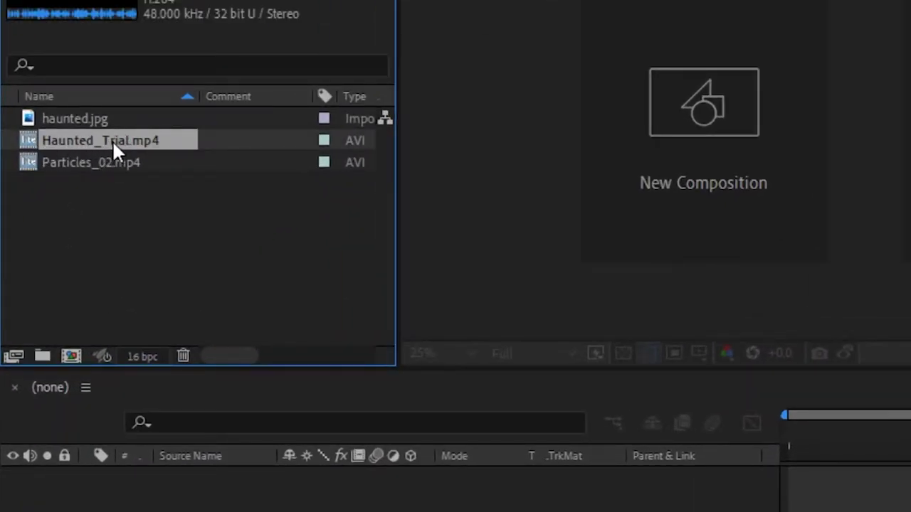
drag(96, 138, 70, 354)
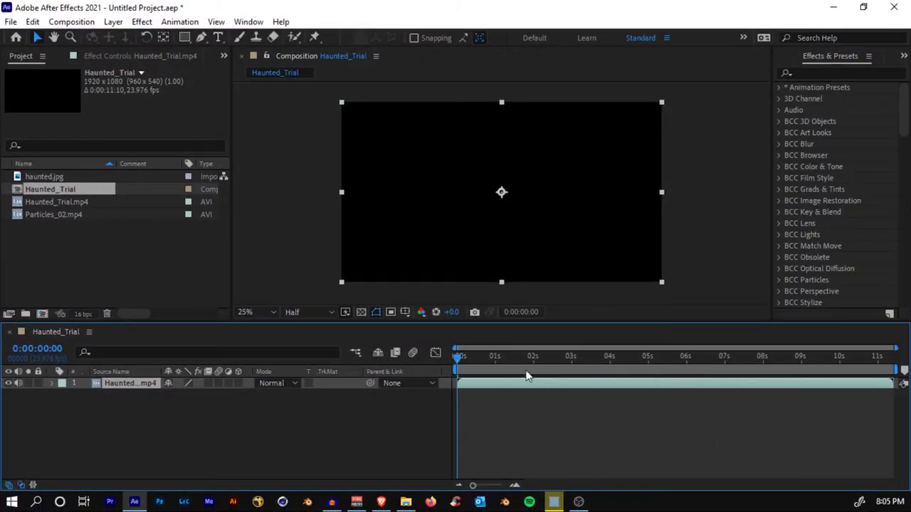
Set the work area to start at about 0:00:06:01 and trim the composition to the work area
drag(527, 376, 893, 359)
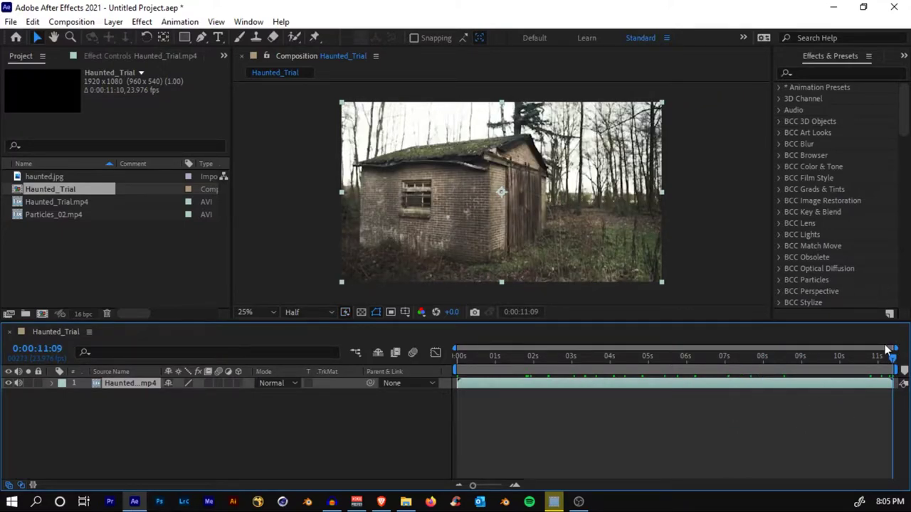
mouse_move(685, 360)
mouse_down()
mouse_move(658, 365)
mouse_move(681, 365)
mouse_move(679, 357)
mouse_up()
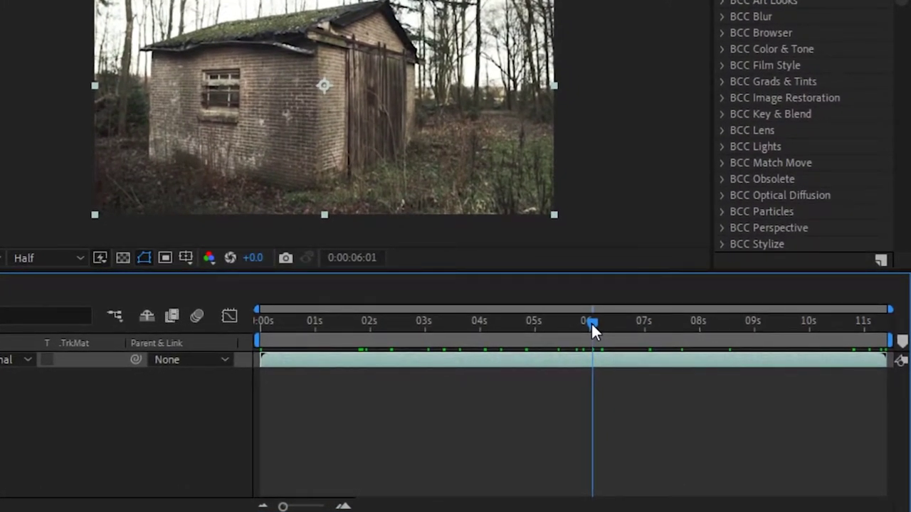
mouse_move(590, 326)
mouse_down()
mouse_move(567, 327)
mouse_move(588, 329)
mouse_up()
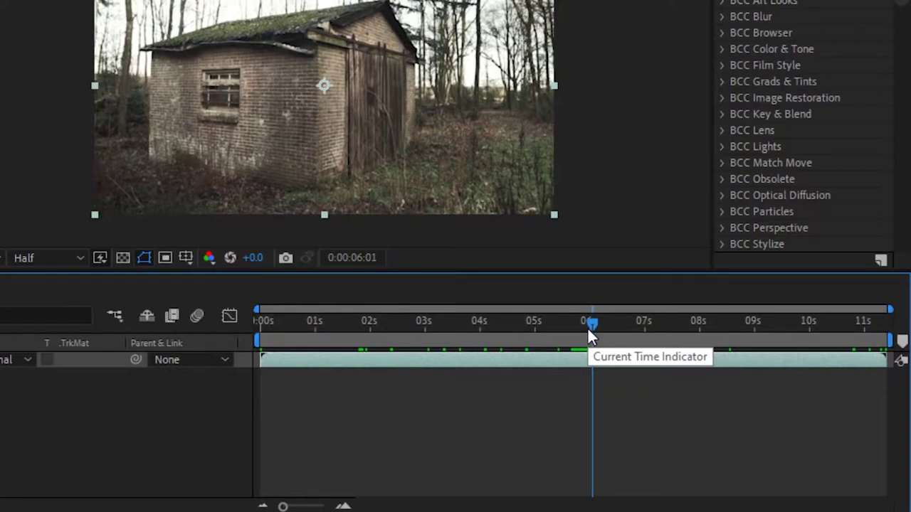
key(b)
drag(583, 341, 653, 326)
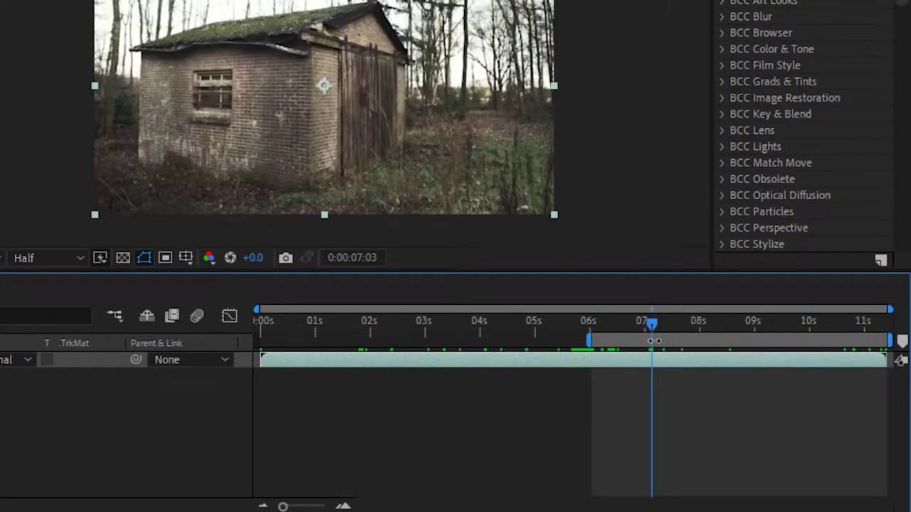
right_click(653, 341)
click(688, 394)
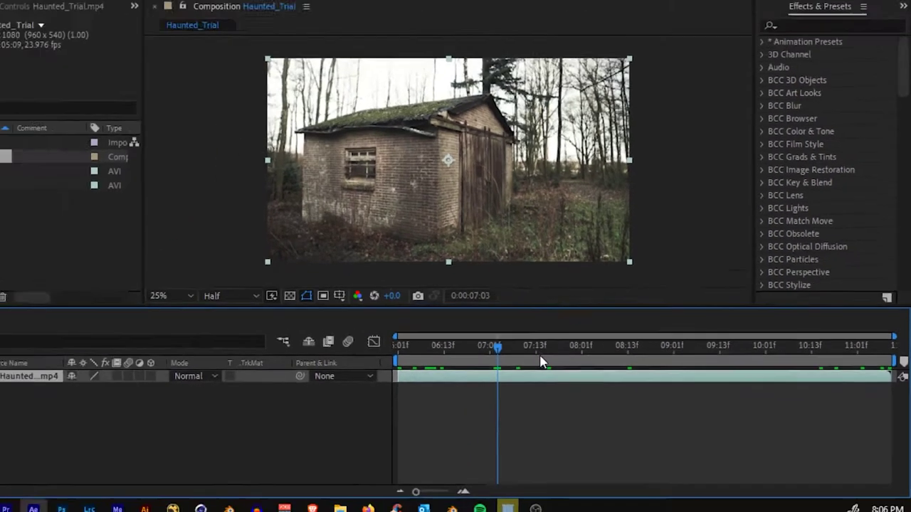
Return to the first frame of the composition and run Track Camera on the Haunted_Trial.mp4 layer
drag(520, 348, 295, 356)
drag(367, 370, 423, 376)
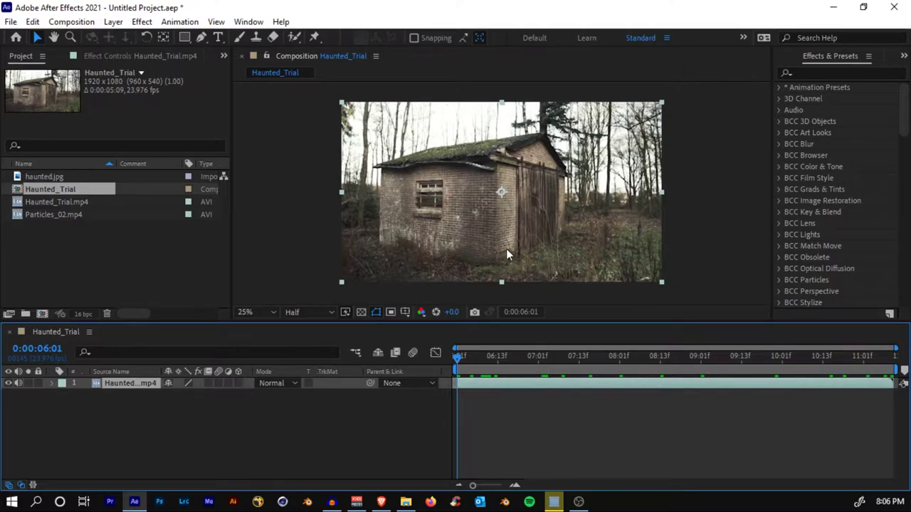
click(904, 57)
click(868, 71)
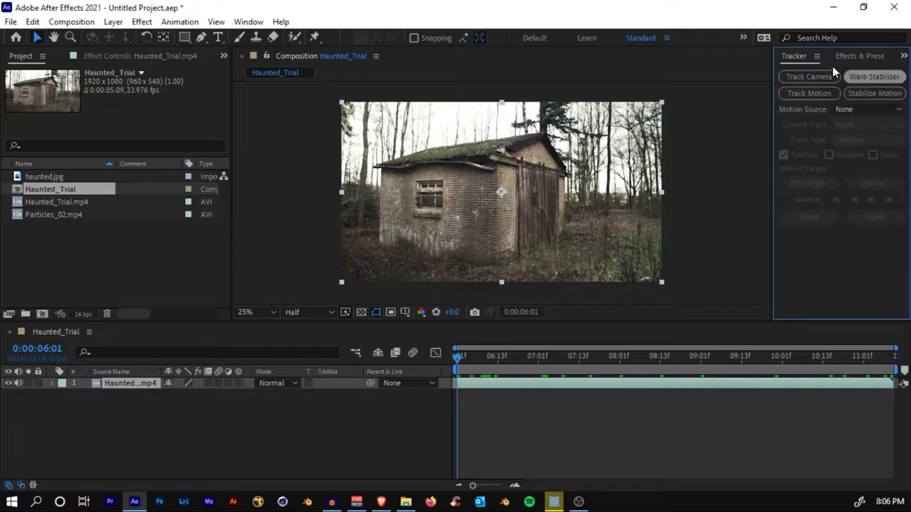
click(240, 22)
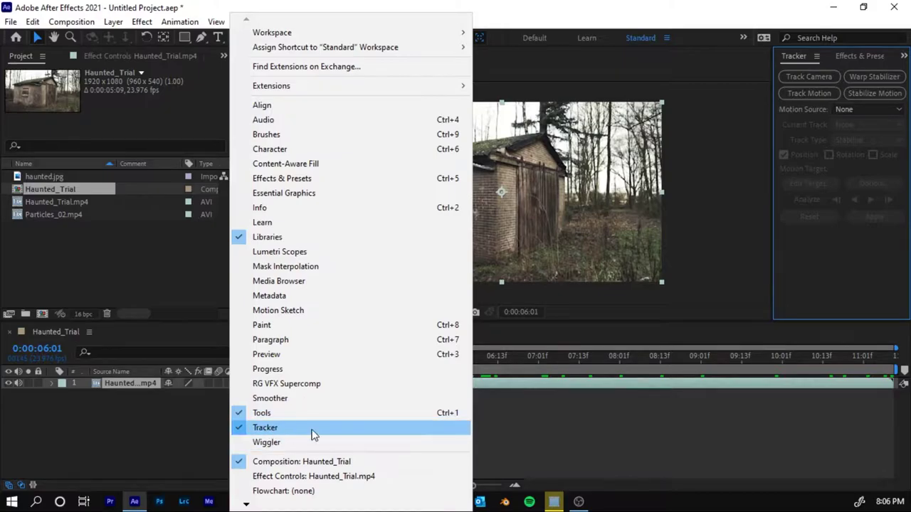
click(682, 389)
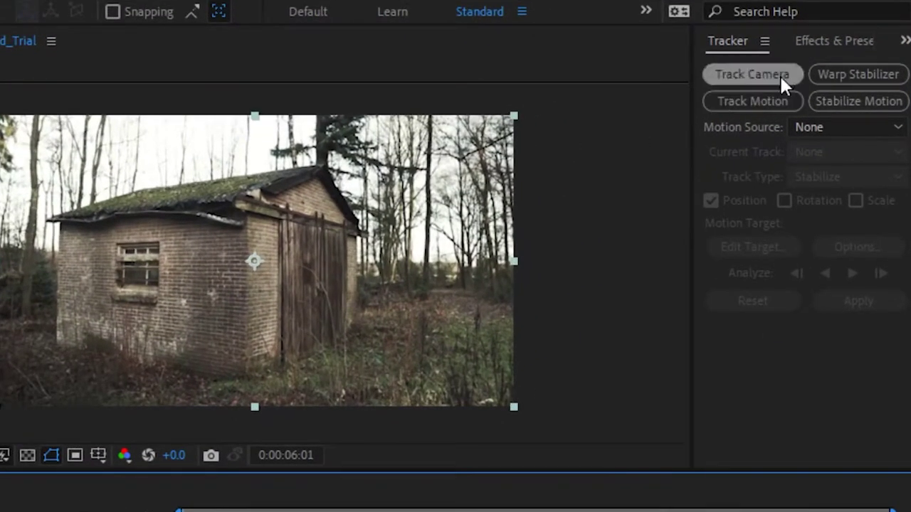
click(752, 74)
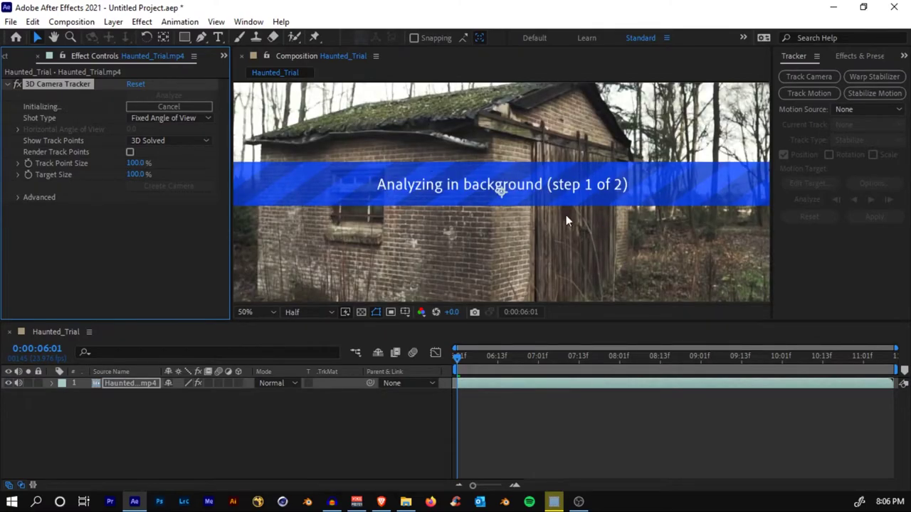
key(comma)
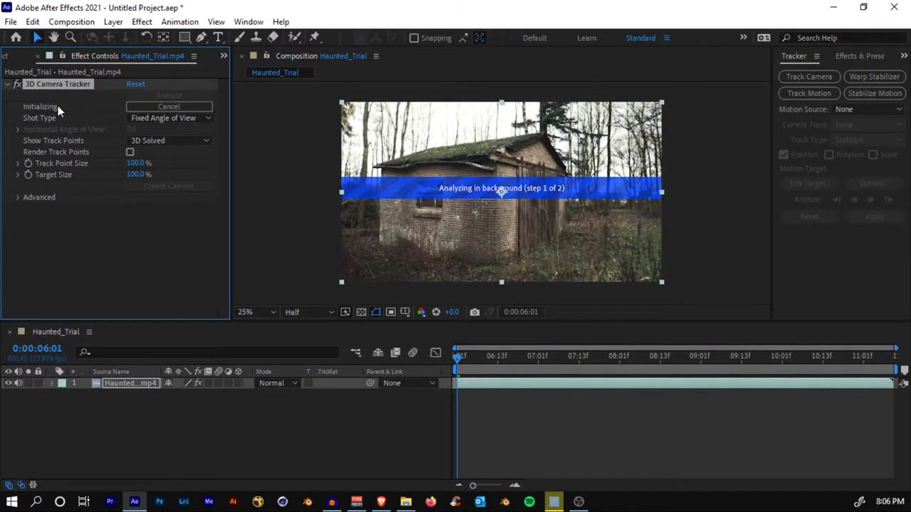
click(247, 22)
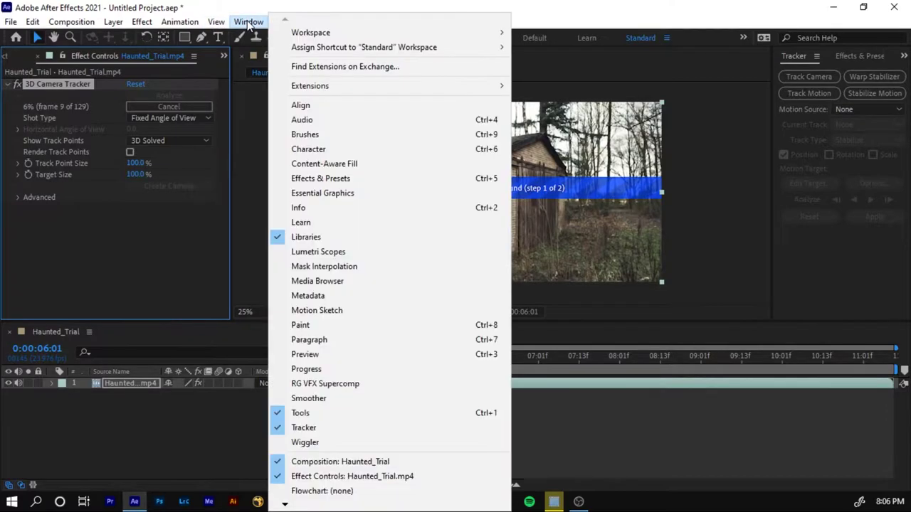
click(561, 448)
double_click(477, 383)
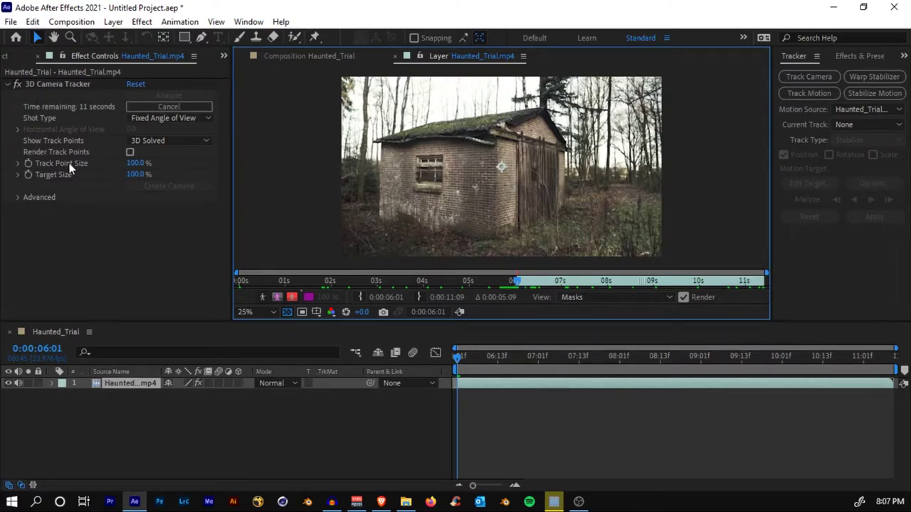
click(269, 53)
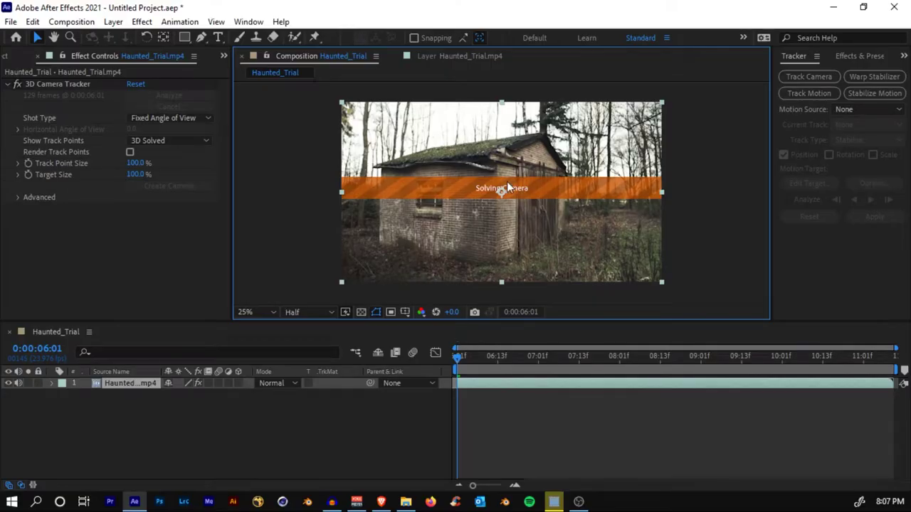
scroll(506, 181, up, 2)
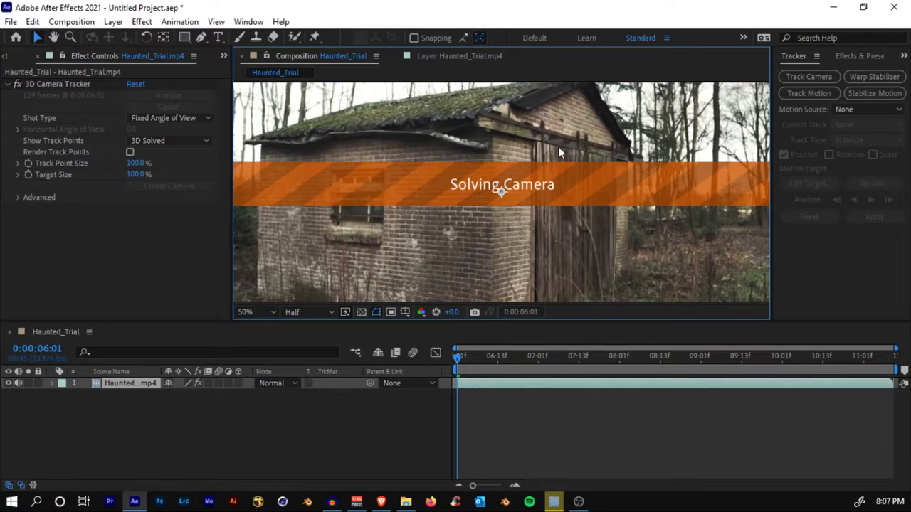
scroll(543, 147, down, 2)
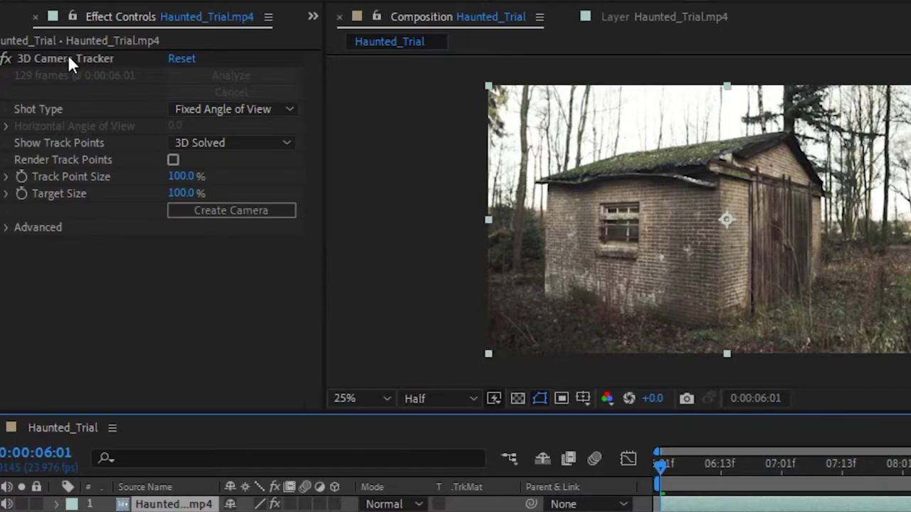
Select the 3D Camera Tracker effect so its solved track points are displayed over the footage
click(69, 57)
scroll(612, 234, up, 2)
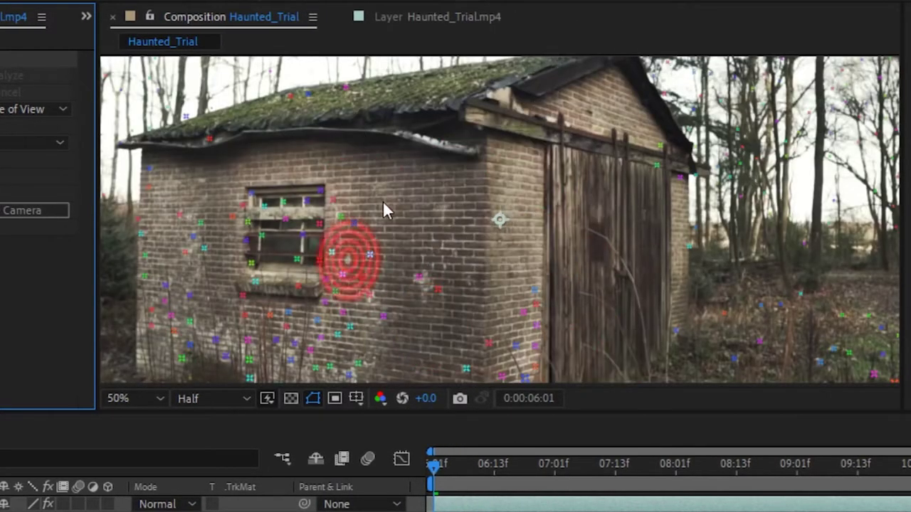
key(comma)
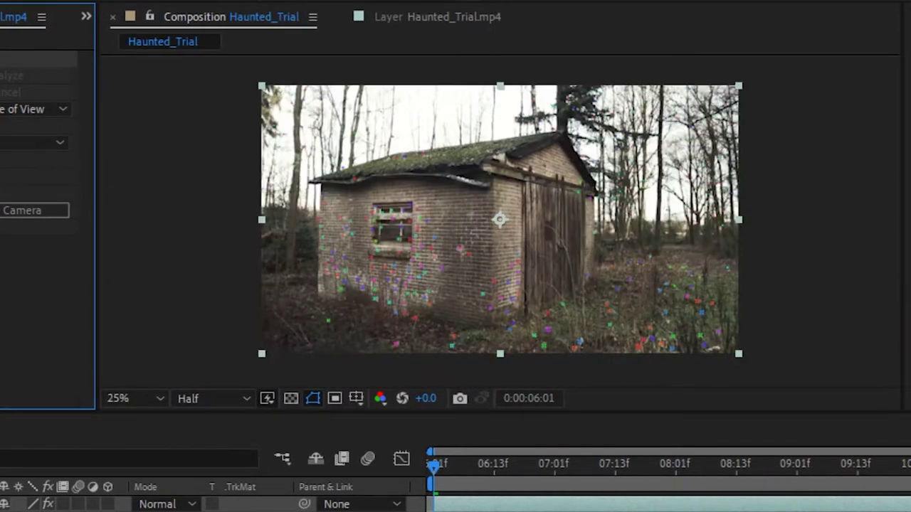
key(period)
key(comma)
key(period)
key(period)
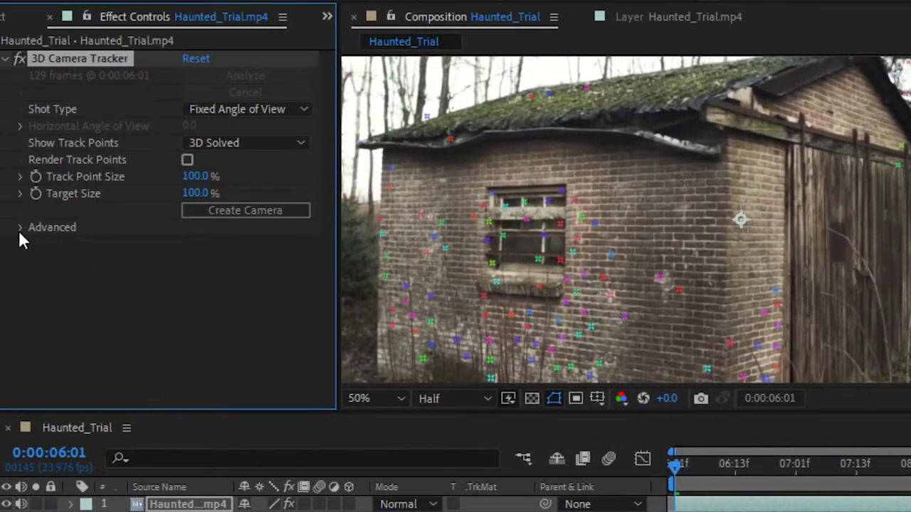
Expand the tracker's Advanced settings and set the Track Point Size to 330%
click(20, 227)
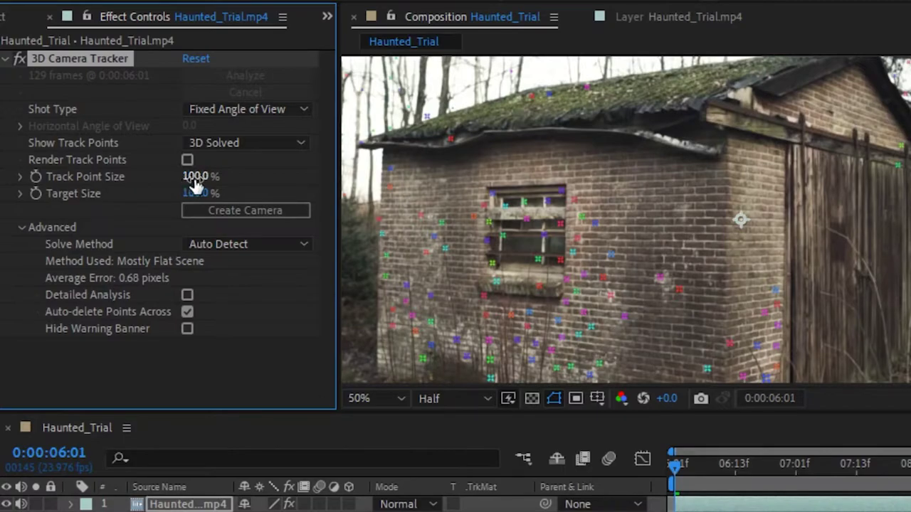
drag(202, 179, 456, 163)
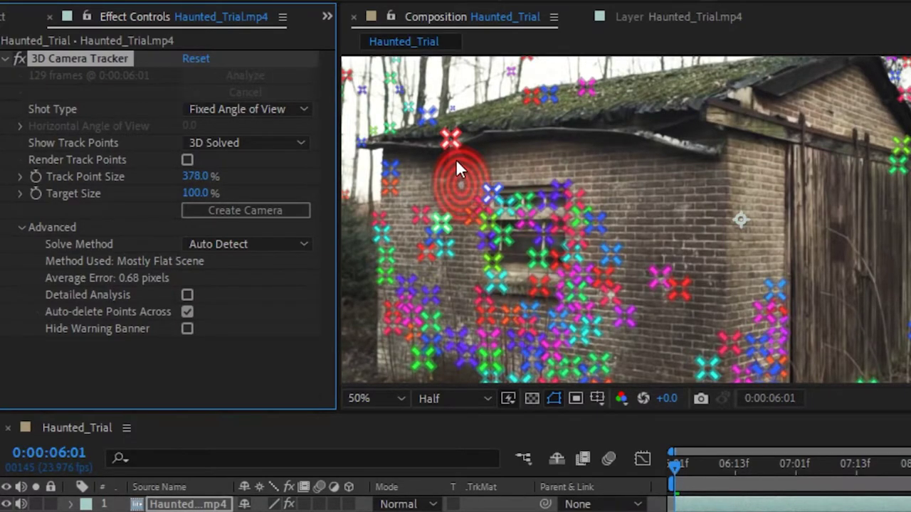
drag(206, 178, 189, 187)
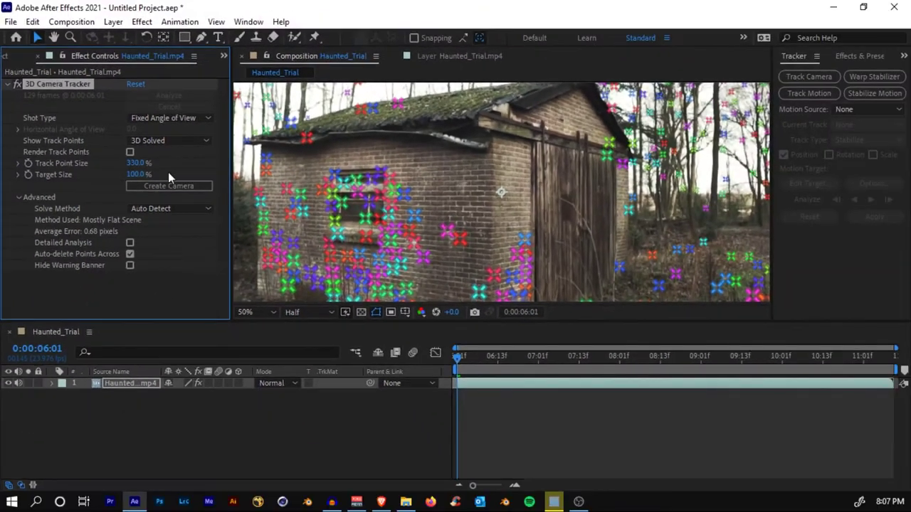
Create a solid and camera from the track points on the brick wall beside the window
scroll(698, 220, down, 2)
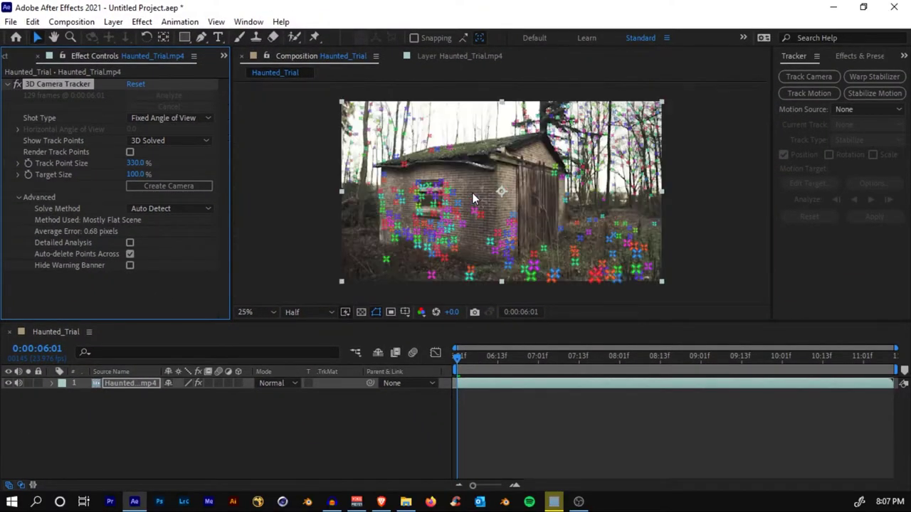
scroll(472, 192, up, 3)
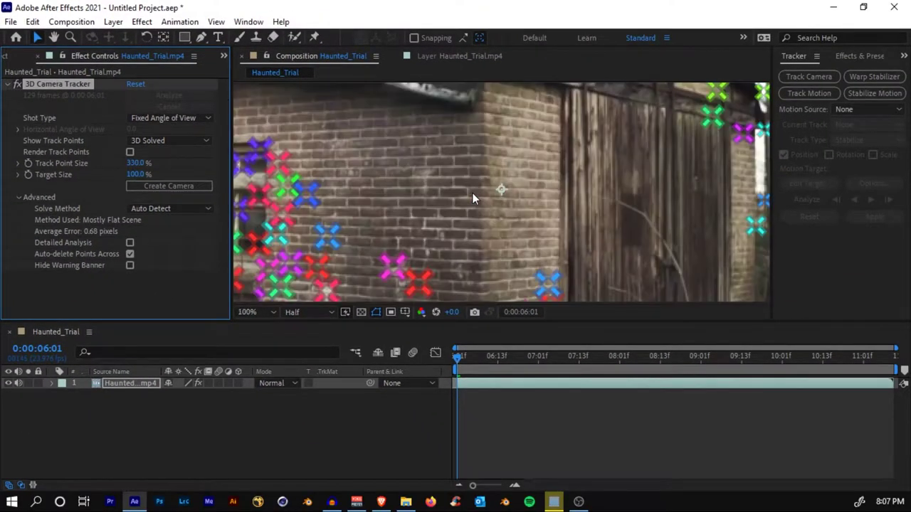
key(grave)
scroll(410, 230, down, 2)
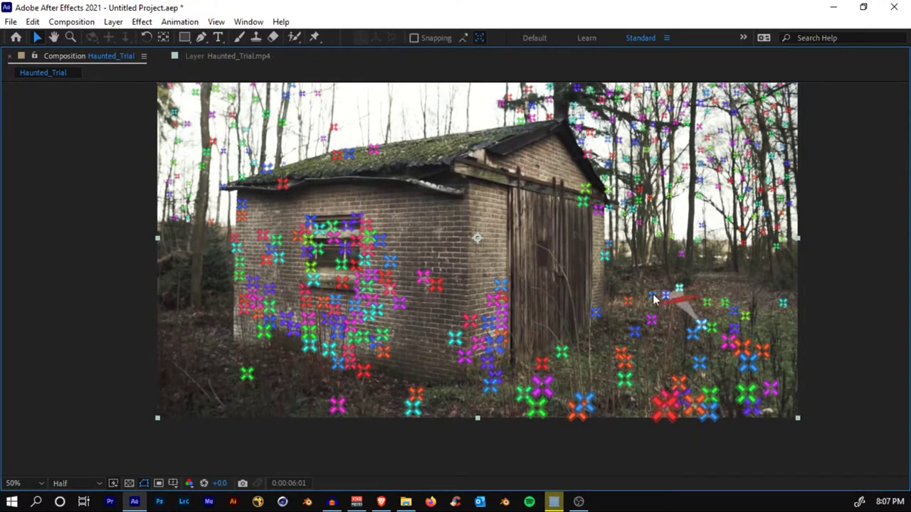
scroll(437, 239, up, 2)
scroll(436, 239, down, 2)
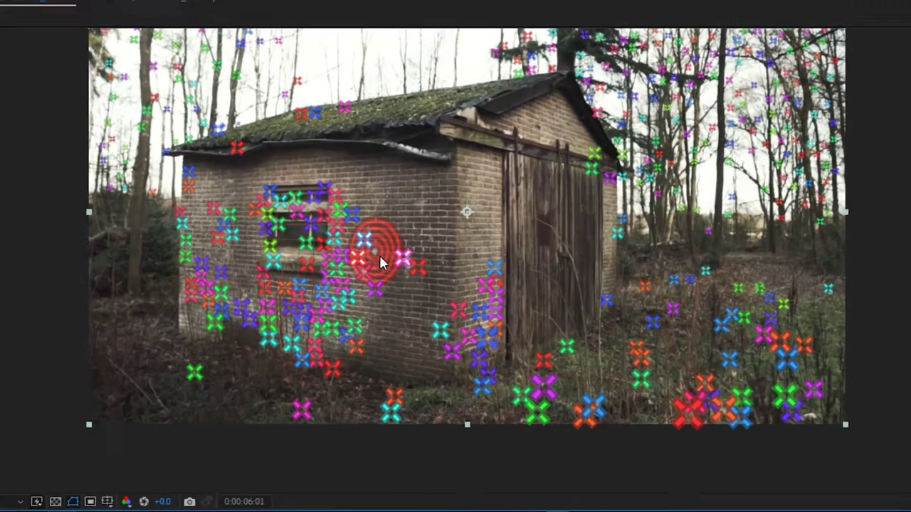
right_click(403, 279)
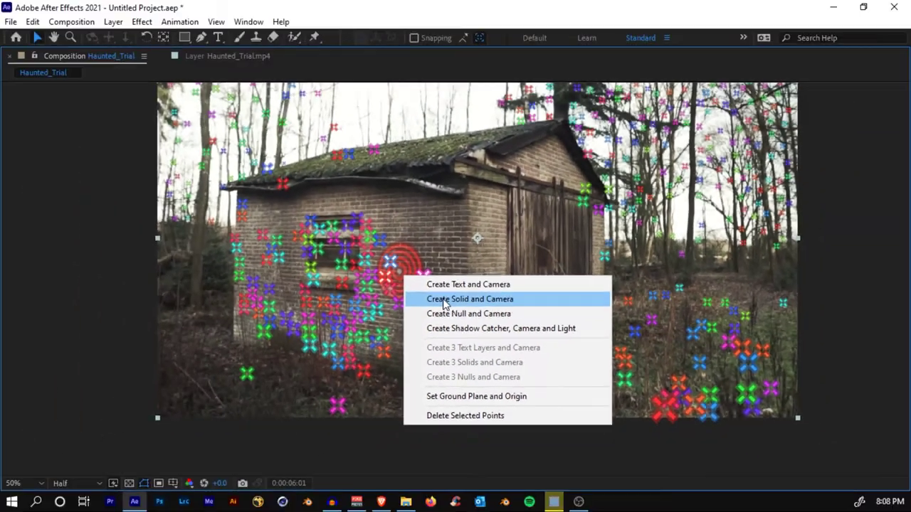
click(340, 216)
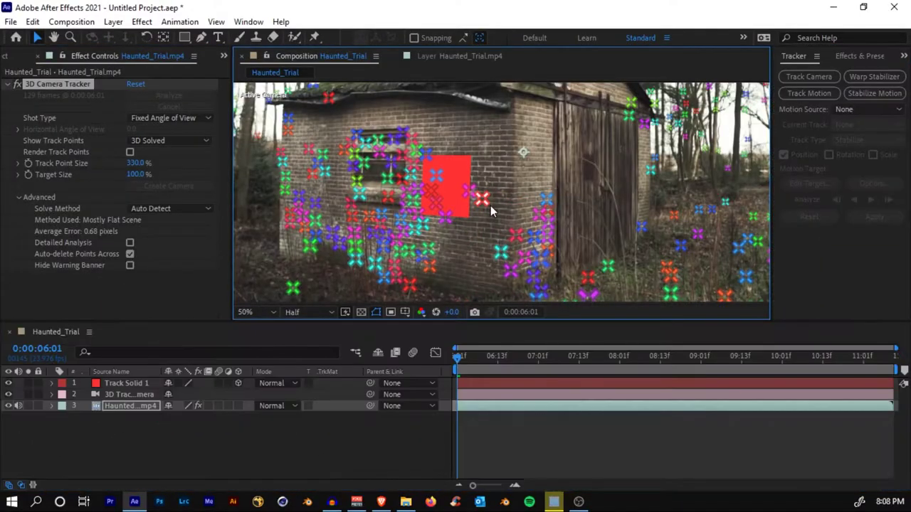
Deselect the layers and preview the composition to check how well the red solid sticks to the wall
click(484, 417)
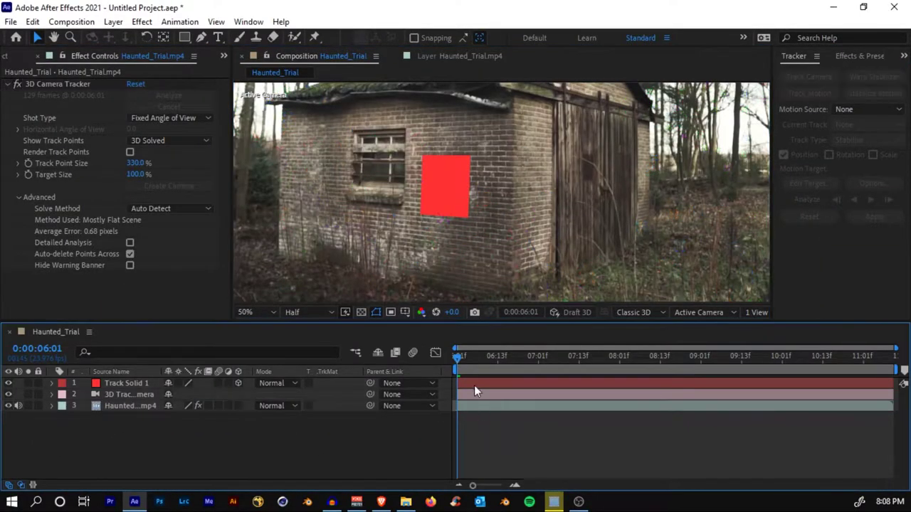
key(space)
drag(802, 359, 233, 361)
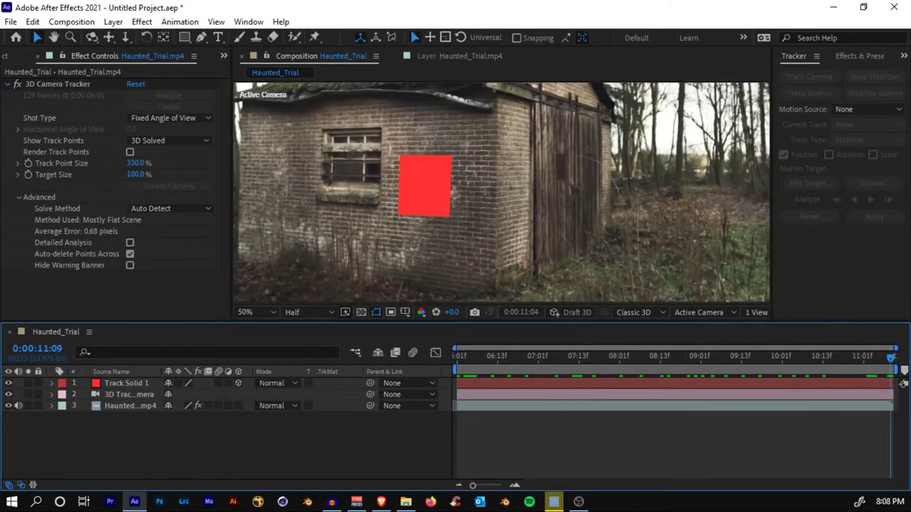
Set Track Solid 1's Y rotation to -5° and Z rotation to 1°, and preview its alignment with the brick wall
click(140, 384)
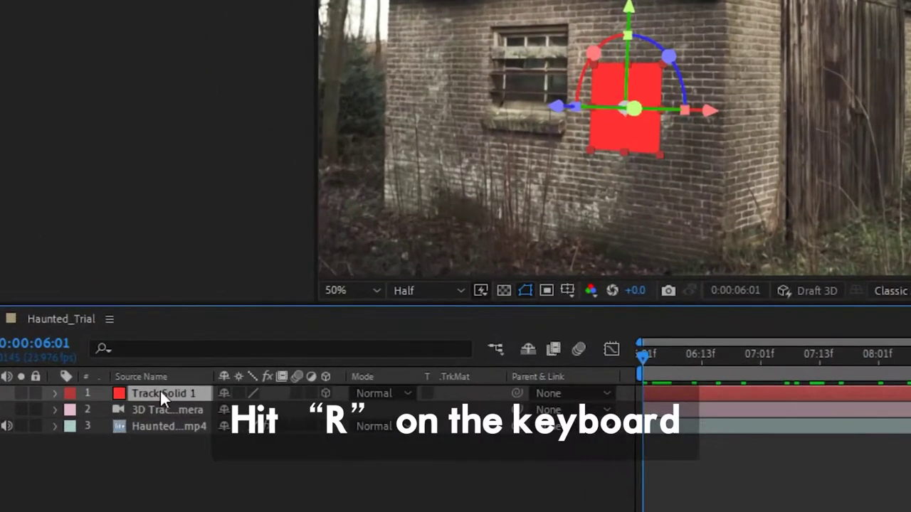
key(r)
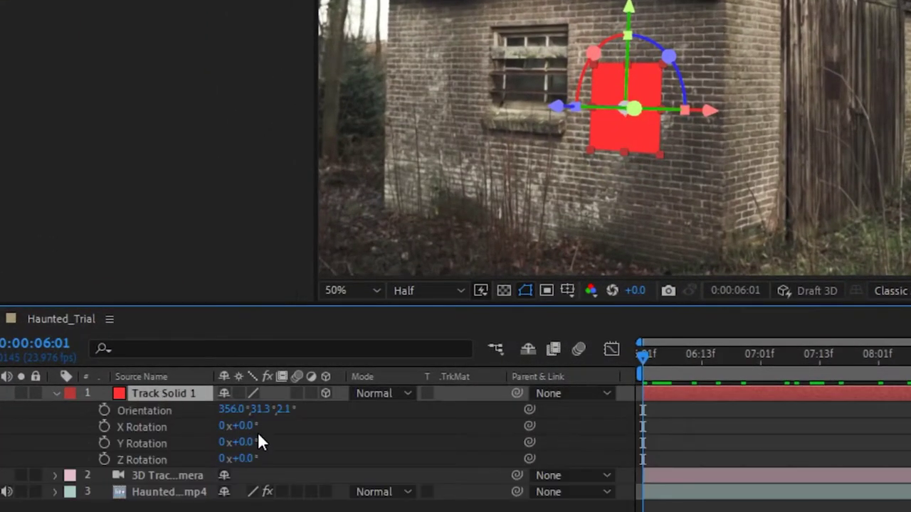
mouse_move(230, 411)
mouse_down()
mouse_move(243, 412)
mouse_move(259, 436)
mouse_move(231, 427)
mouse_up()
key(ctrl+z)
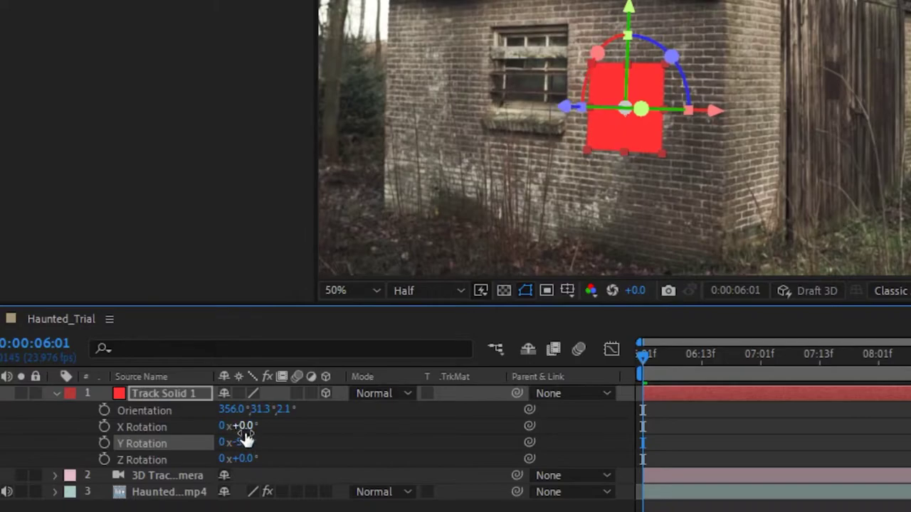
drag(245, 465, 246, 461)
click(721, 450)
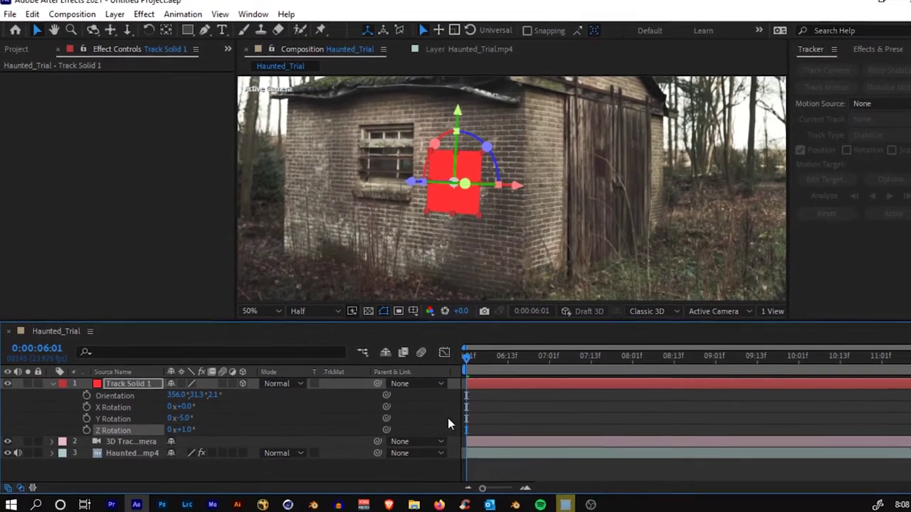
key(space)
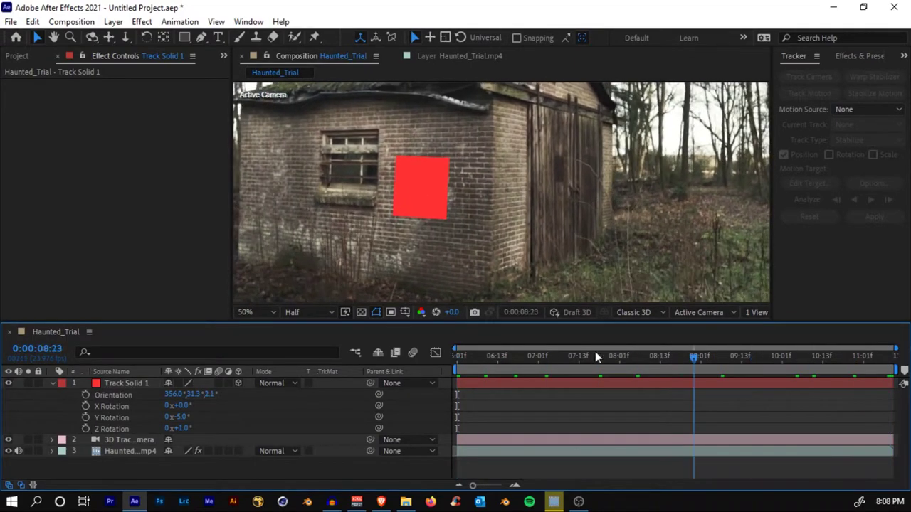
key(space)
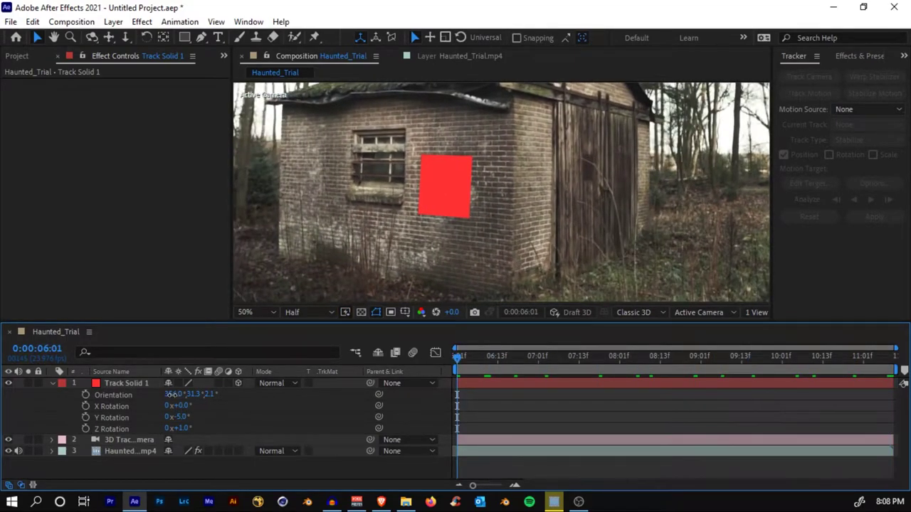
Set Track Solid 1's Z rotation to -0.1° and replay the shot to check its alignment, closing its rotation properties
click(179, 396)
drag(177, 428, 170, 428)
click(498, 432)
key(space)
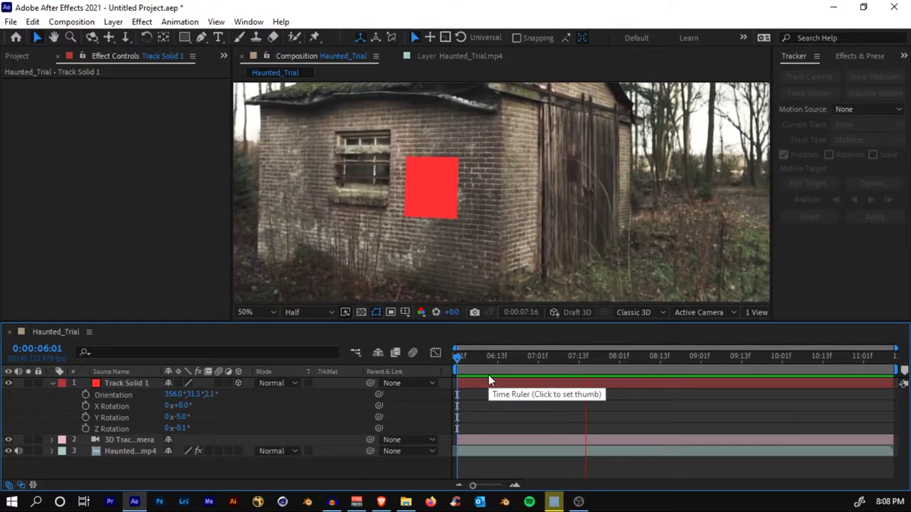
key(space)
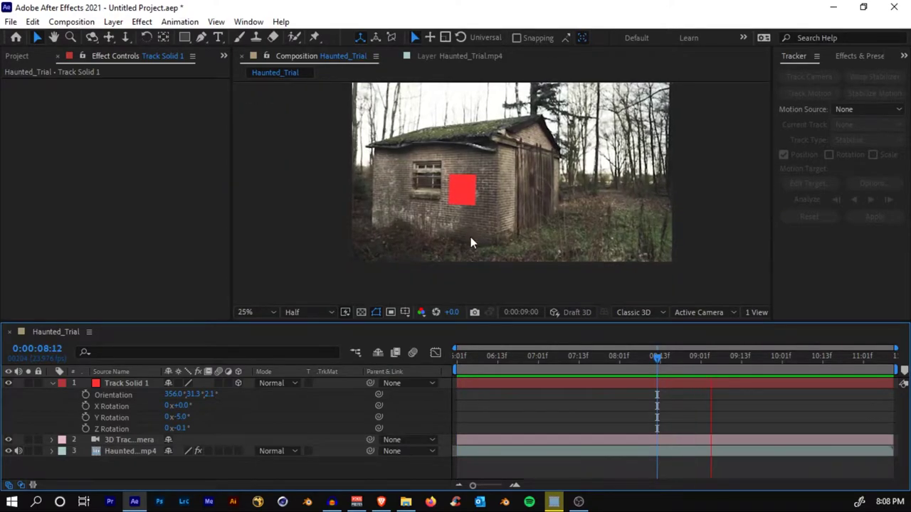
key(space)
click(51, 384)
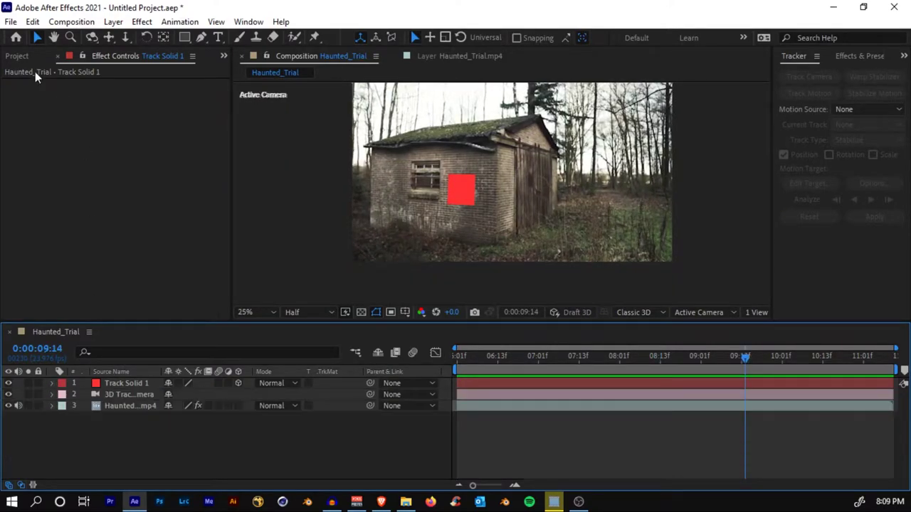
Add haunted.jpg to the Haunted_Trial composition as the top layer and scale it down proportionally to fit the frame height
click(21, 60)
click(34, 178)
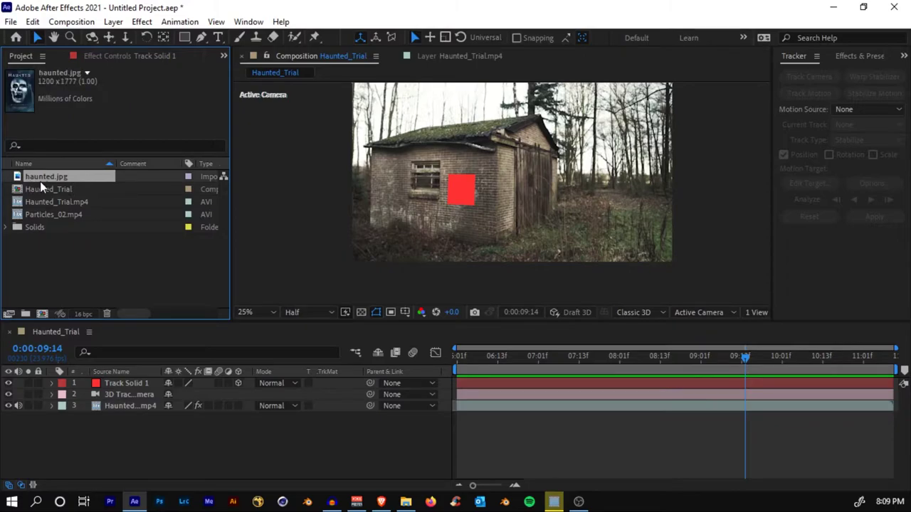
drag(50, 183, 100, 378)
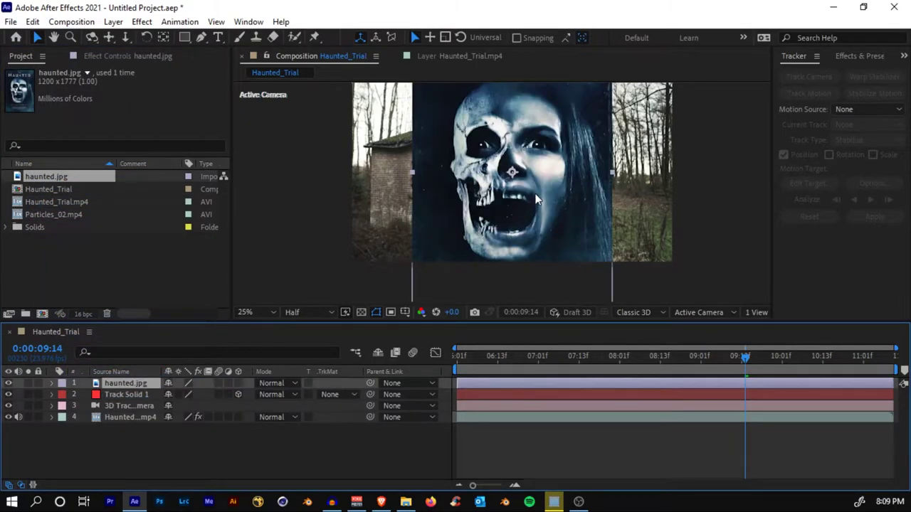
scroll(502, 190, down, 1)
scroll(570, 169, up, 1)
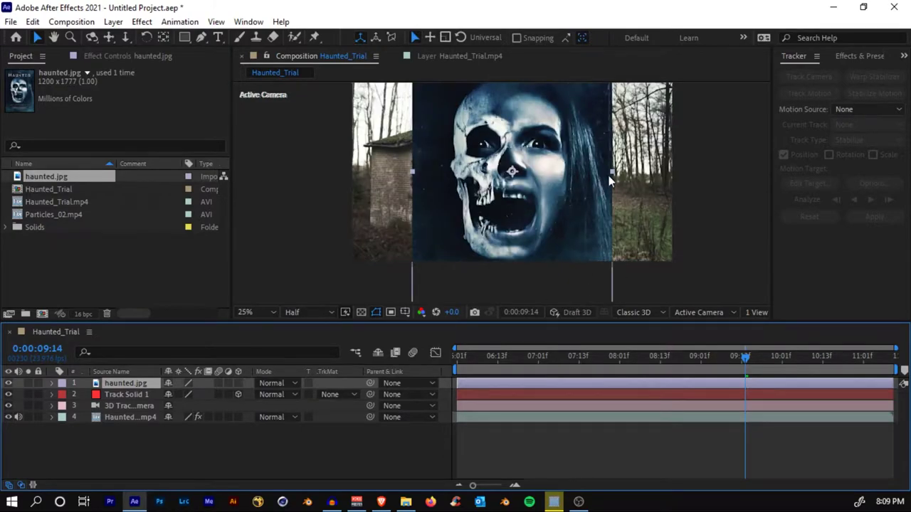
drag(616, 176, 573, 211)
click(127, 385)
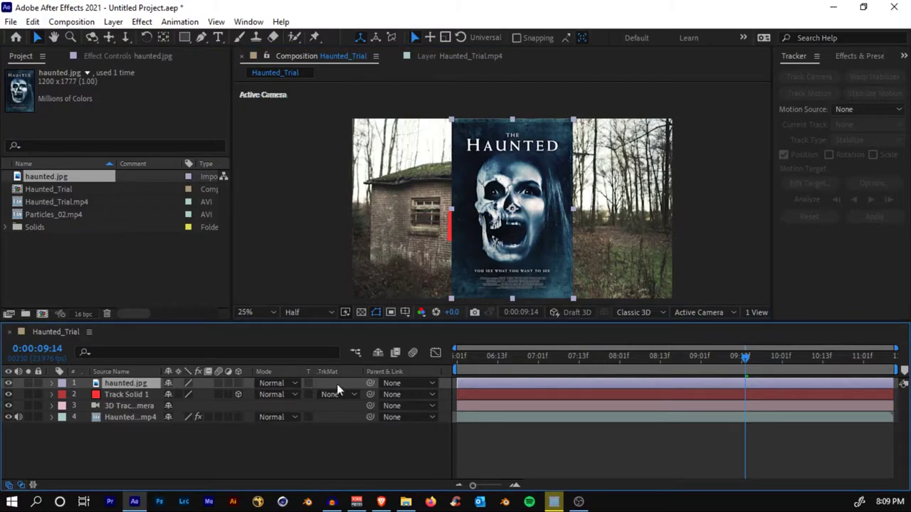
double_click(507, 387)
right_click(507, 386)
click(308, 55)
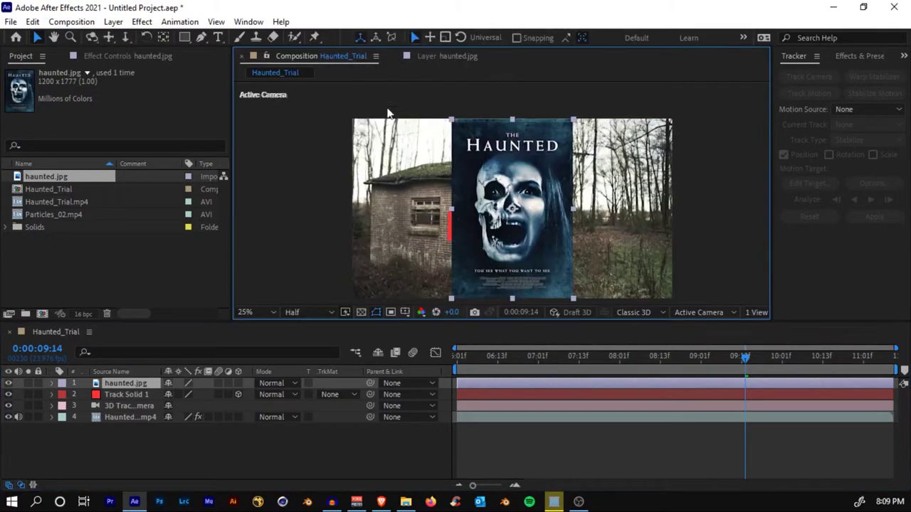
double_click(538, 388)
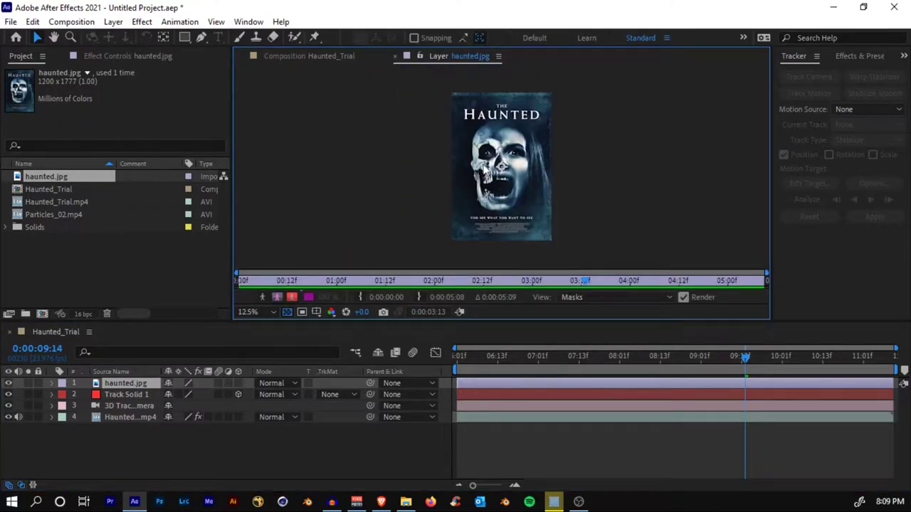
click(333, 56)
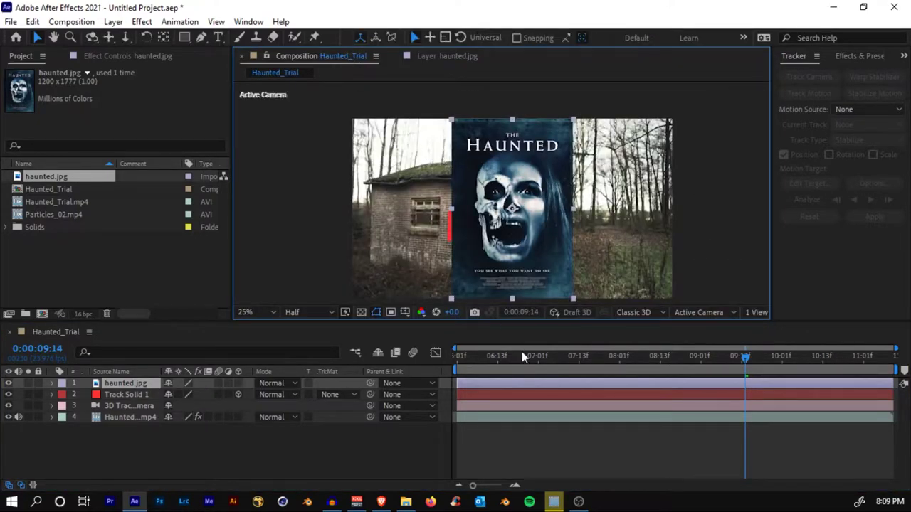
Pre-compose the haunted.jpg layer as Poster, leaving all attributes in Haunted_Trial
right_click(526, 384)
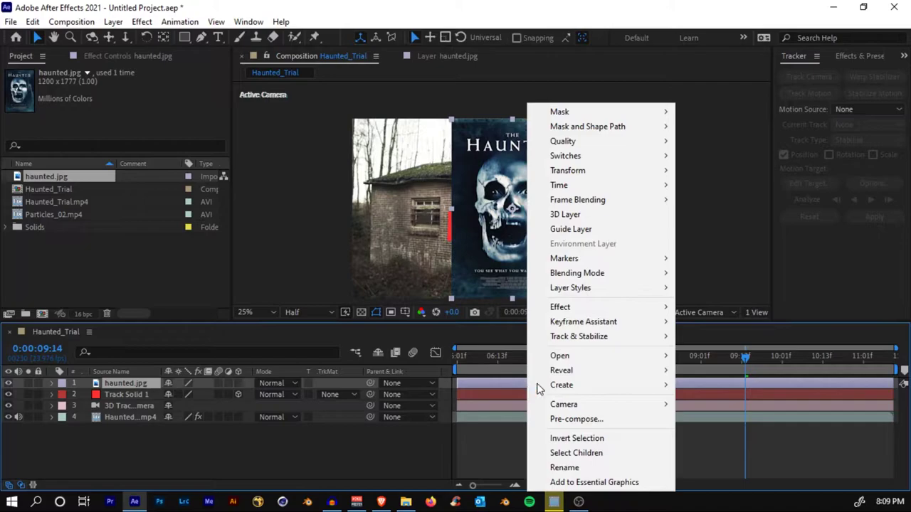
click(575, 419)
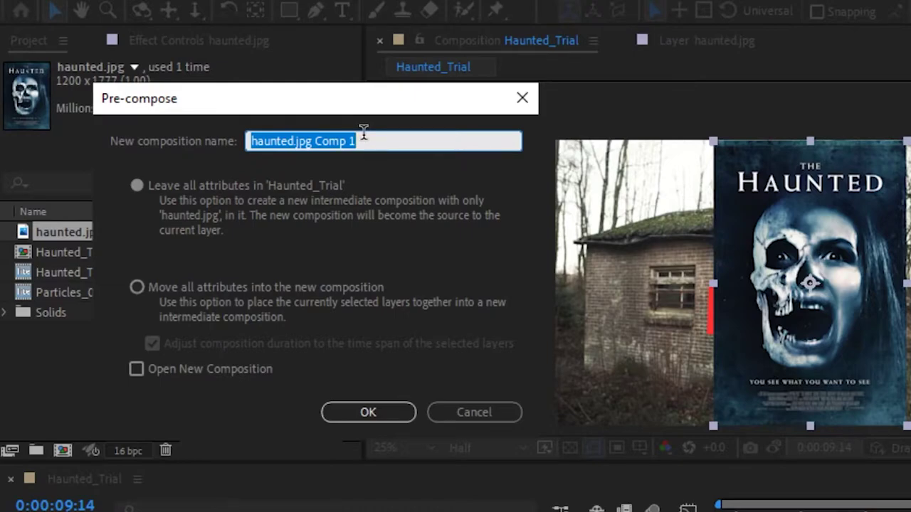
text(Poster)
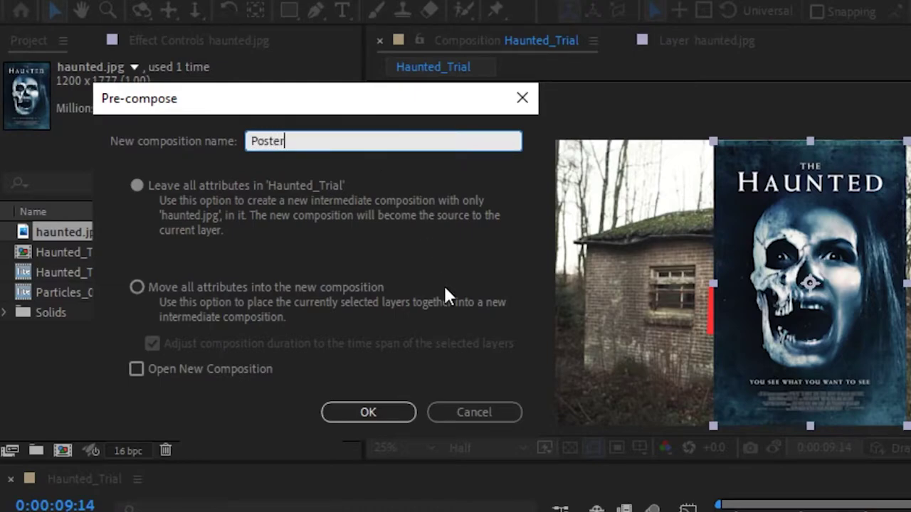
click(372, 415)
Make the Poster layer 3D and parent it to Track Solid 1 so that it snaps to the solid's position and orientation
drag(536, 360, 451, 365)
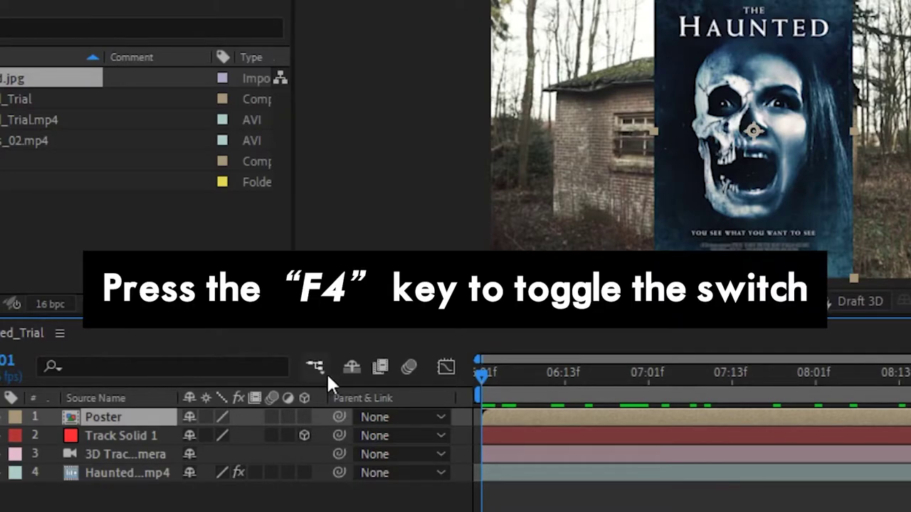
key(F4)
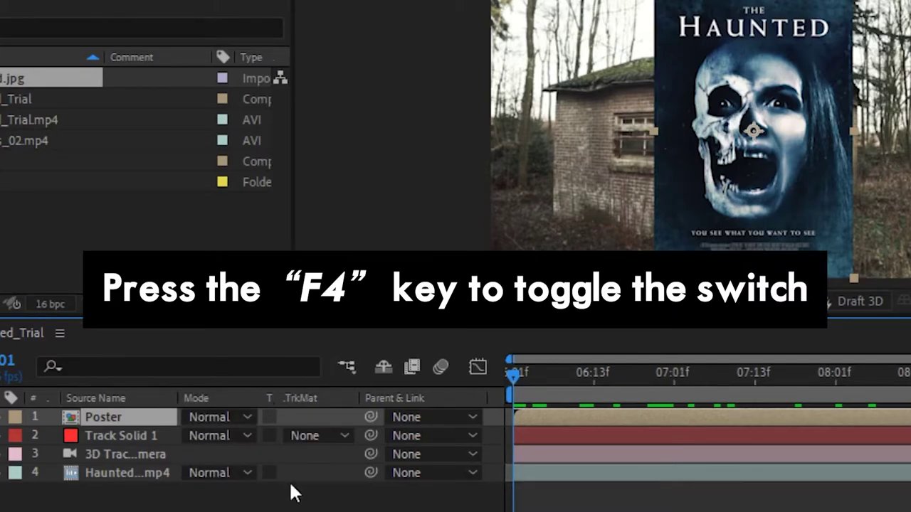
key(F4)
key(F4)
key(F4)
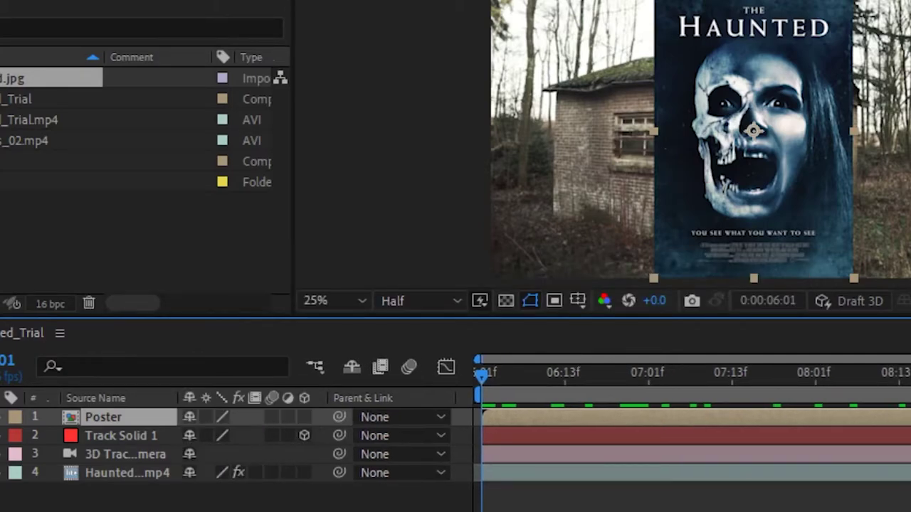
click(304, 417)
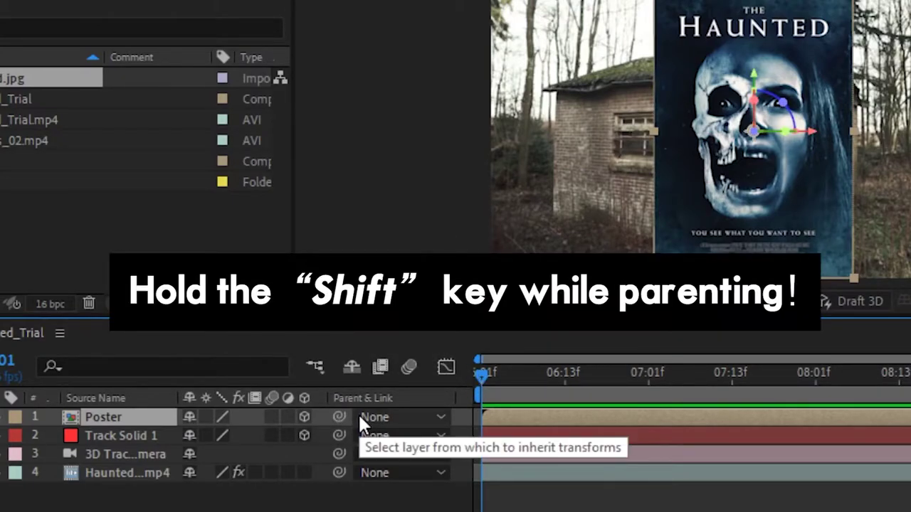
drag(338, 418, 91, 439)
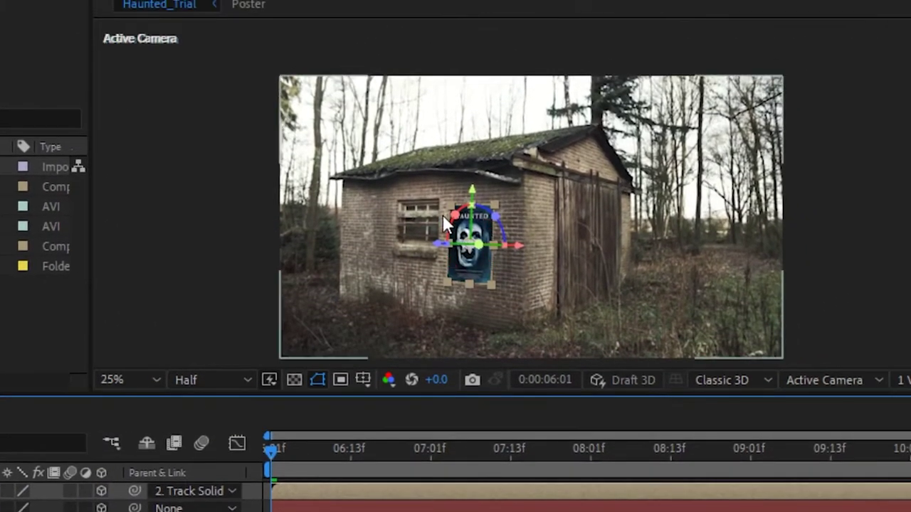
Scrub through the composition to check how well the poster sticks to the brick wall
scroll(464, 206, up, 2)
drag(397, 232, 413, 130)
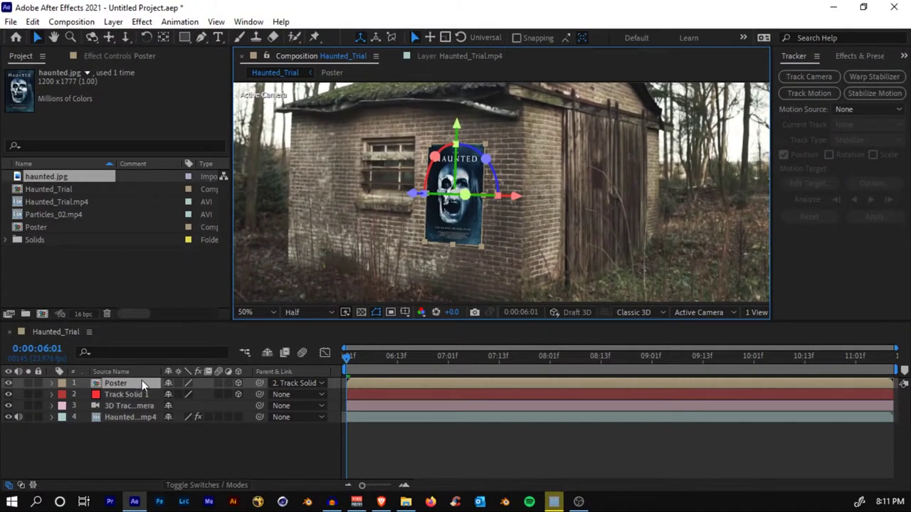
drag(348, 360, 701, 345)
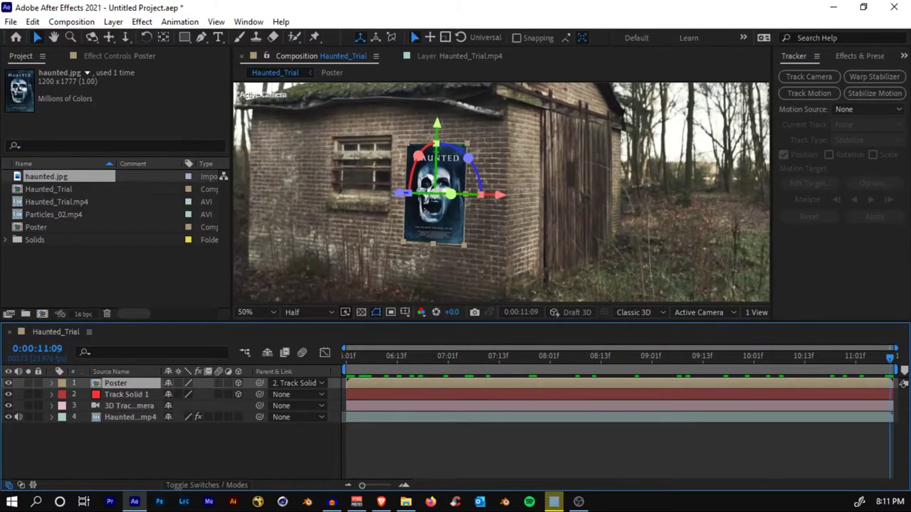
click(456, 357)
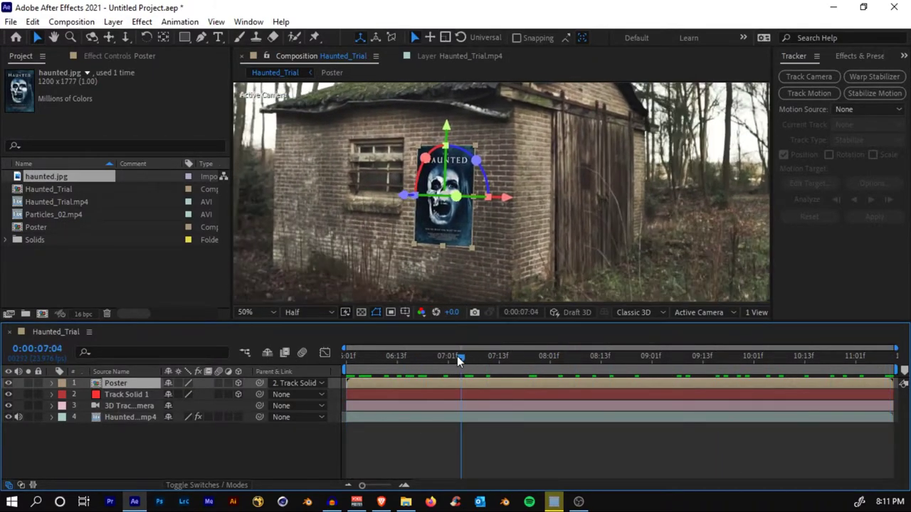
Hide the Track Solid 1 layer behind the poster, keeping the Poster layer visible
click(132, 394)
click(8, 383)
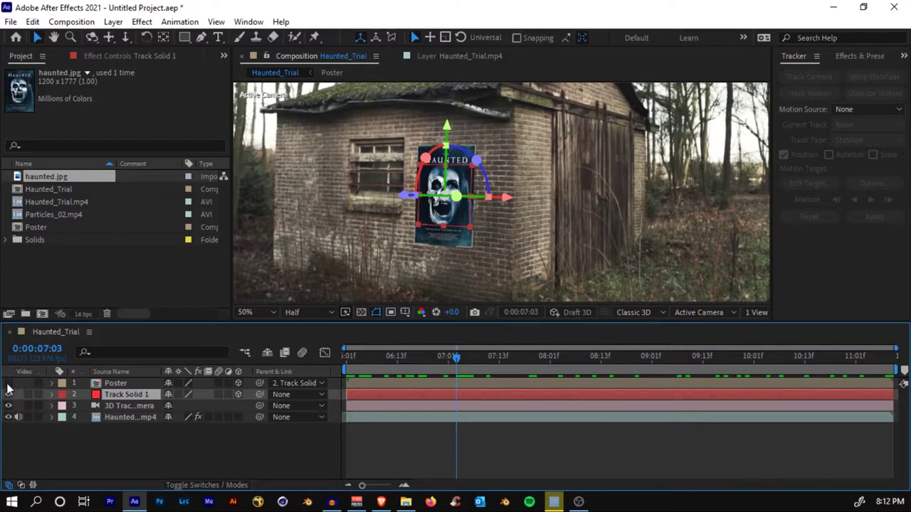
click(5, 386)
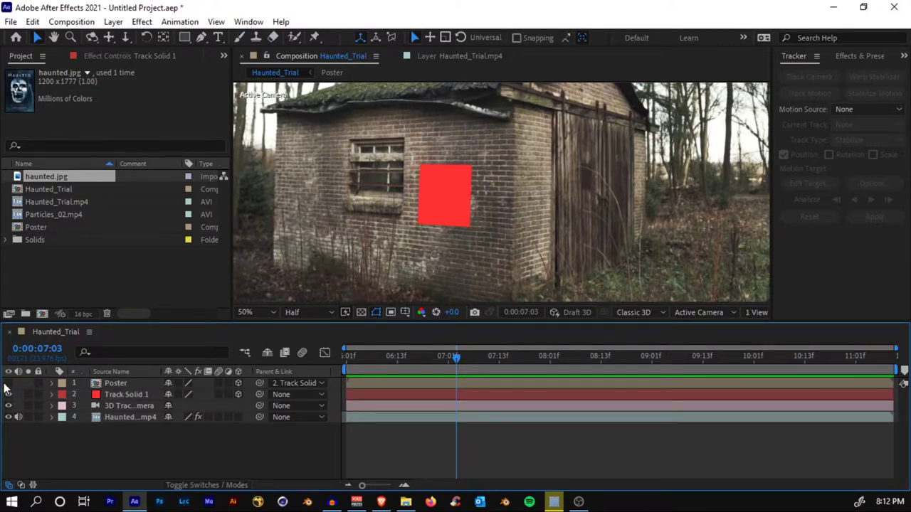
click(9, 383)
click(8, 394)
drag(460, 362, 443, 365)
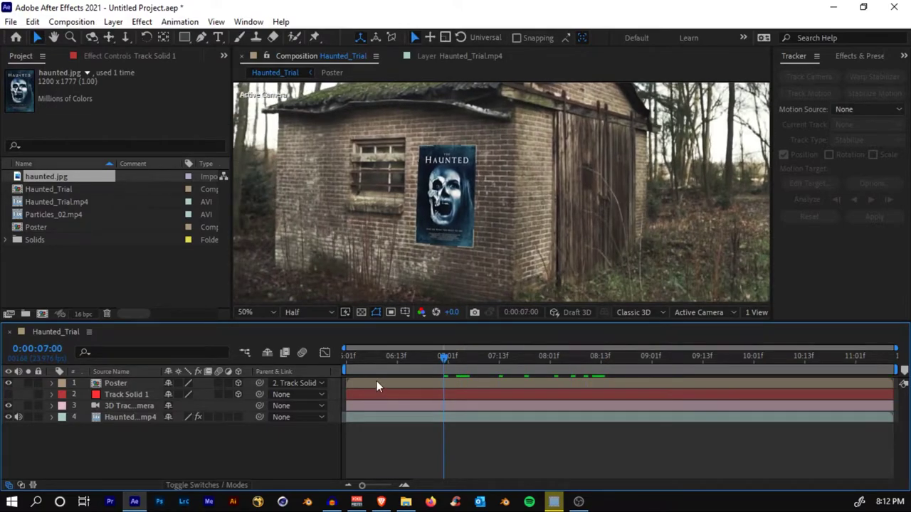
Set the Poster layer's X orientation to 3° to line it up with the bricks
click(377, 386)
key(period)
key(period)
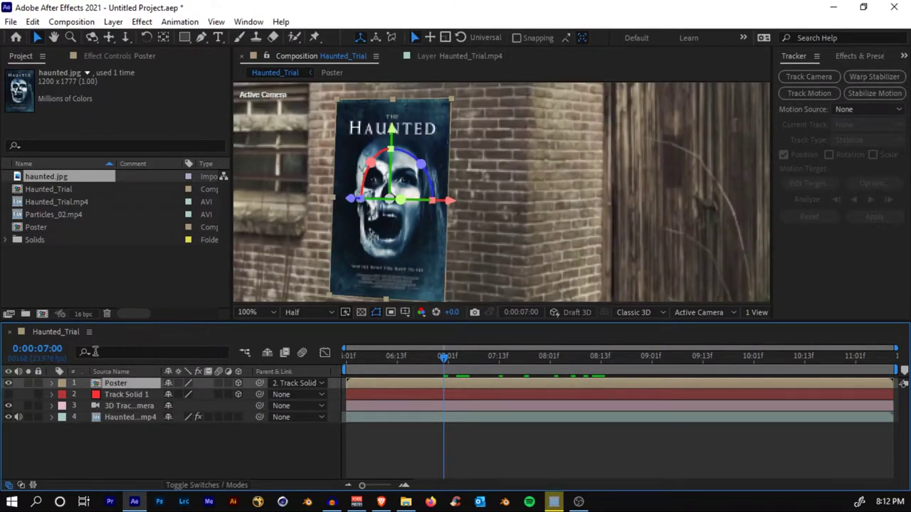
key(r)
drag(173, 395, 175, 394)
drag(377, 188, 391, 199)
key(ctrl+z)
Deselect the layers and preview the composition to check the poster's alignment on the wall
click(471, 394)
scroll(471, 214, down, 2)
key(period)
key(space)
key(space)
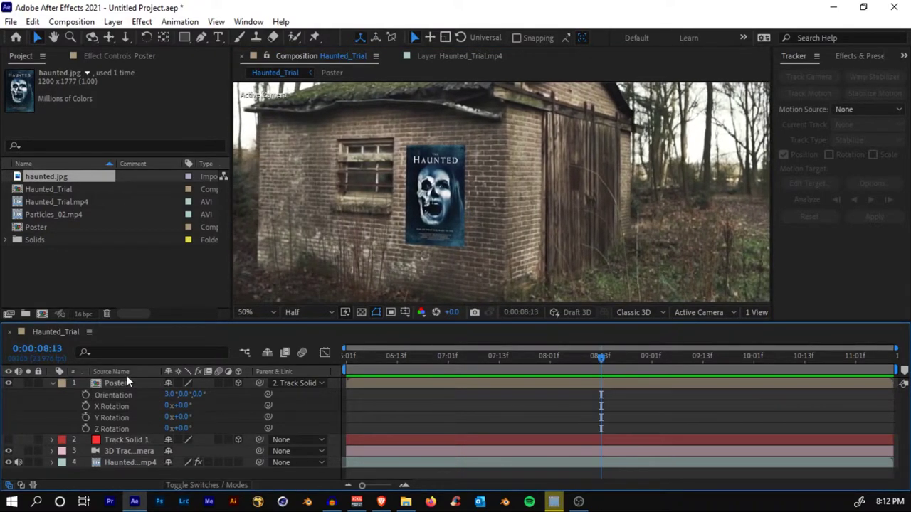
Set the Poster layer's scale to 160%
click(118, 383)
key(s)
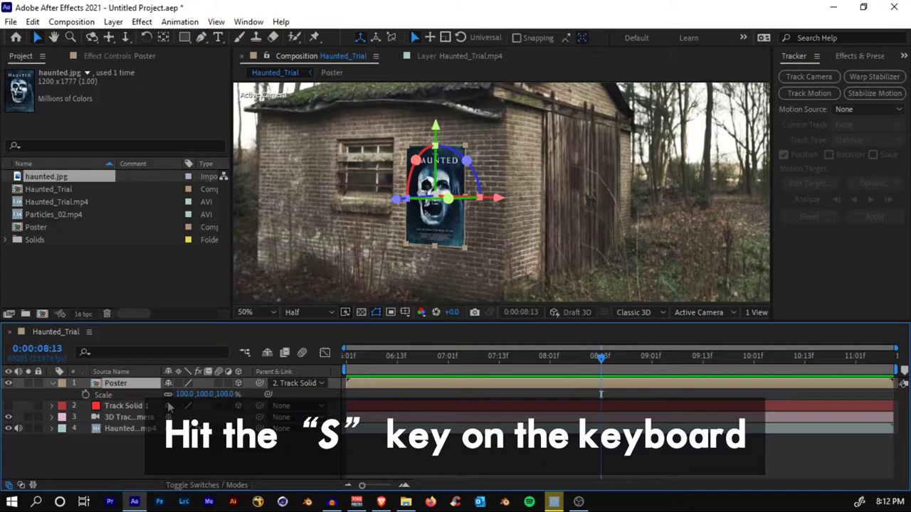
drag(180, 393, 212, 383)
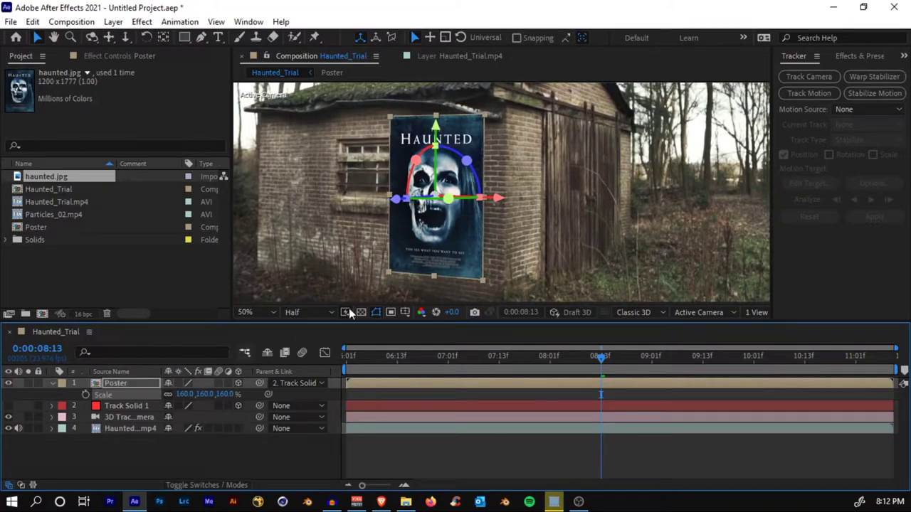
Reposition the Poster layer slightly lower on the brick wall, between the barred window and the building's corner
drag(459, 200, 448, 203)
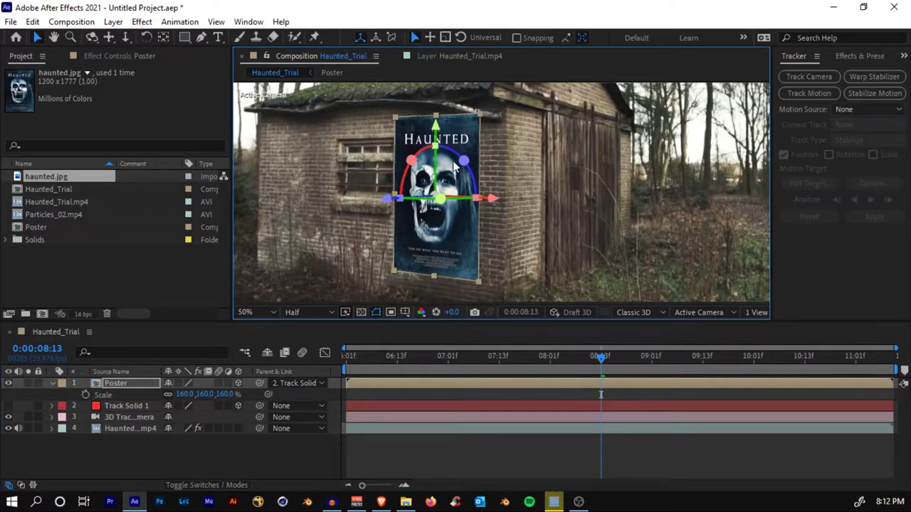
drag(436, 147, 437, 158)
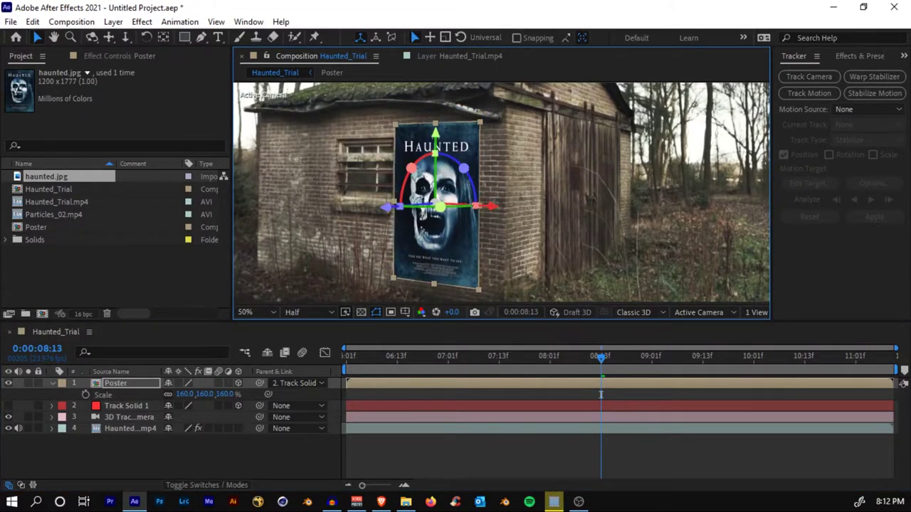
drag(493, 210, 533, 210)
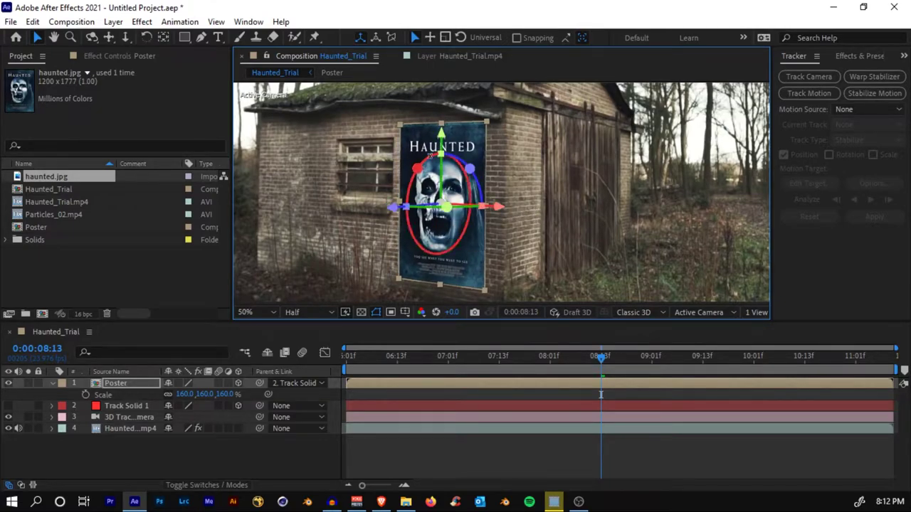
drag(441, 135, 441, 142)
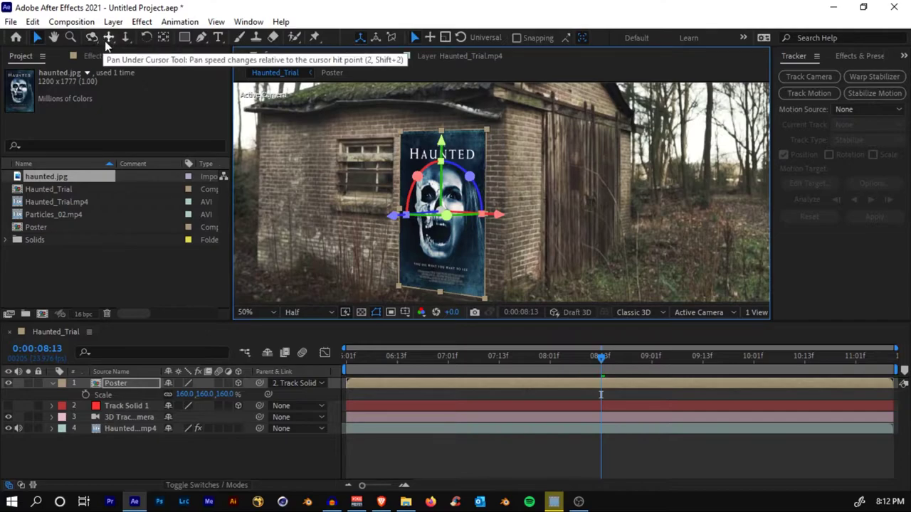
Deselect the layers and preview the composition to check how the repositioned poster sticks to the wall
click(146, 37)
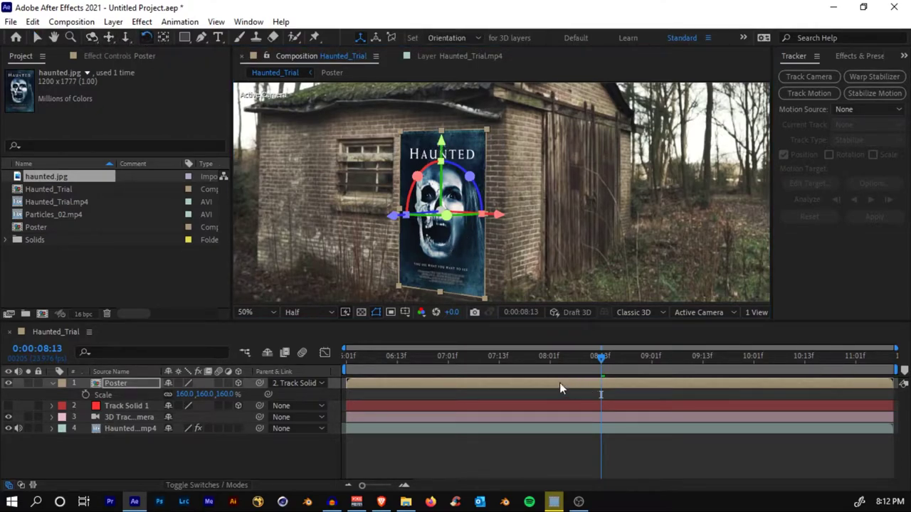
click(417, 460)
key(space)
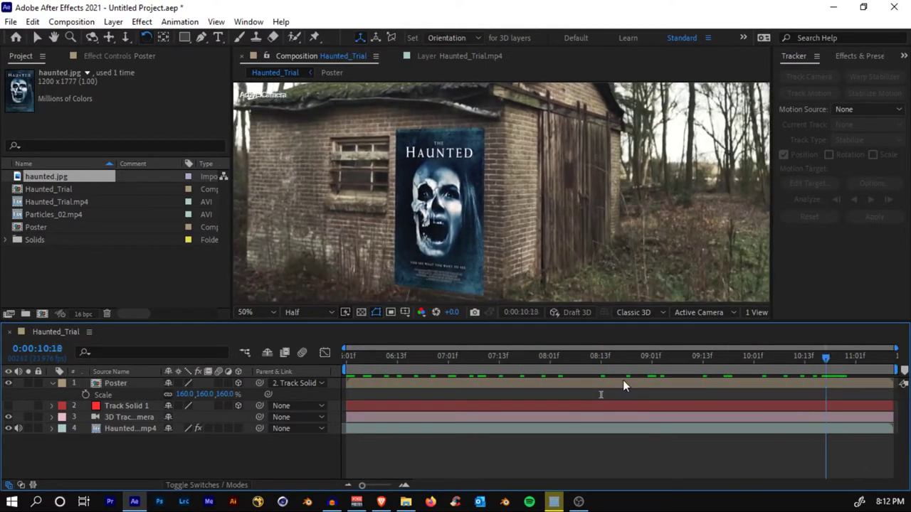
scroll(577, 284, down, 2)
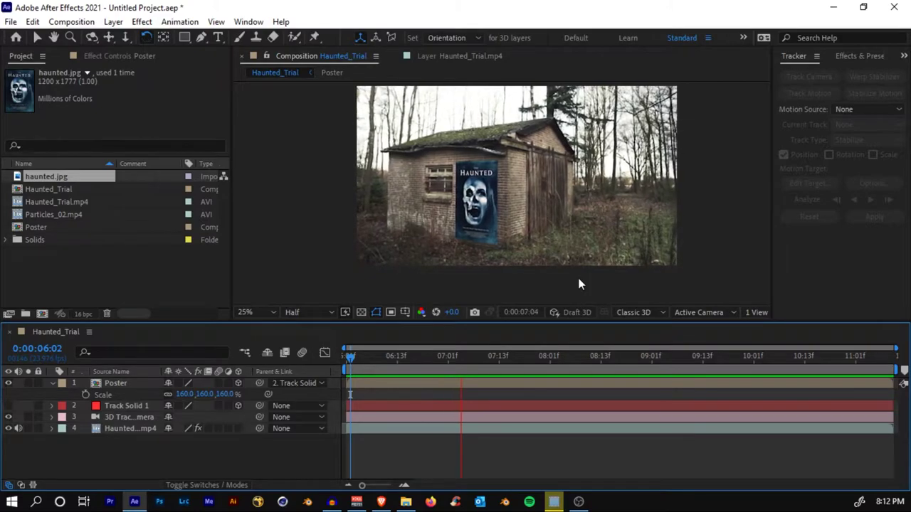
key(space)
scroll(509, 274, up, 2)
key(space)
drag(458, 293, 461, 277)
Set the Poster layer's Z Rotation to 1° and preview the result
key(w)
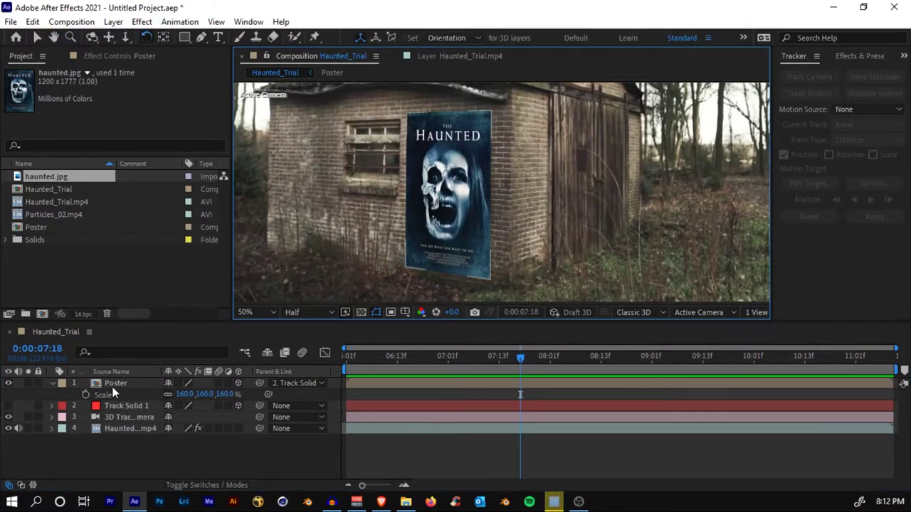
key(r)
drag(183, 428, 184, 428)
key(space)
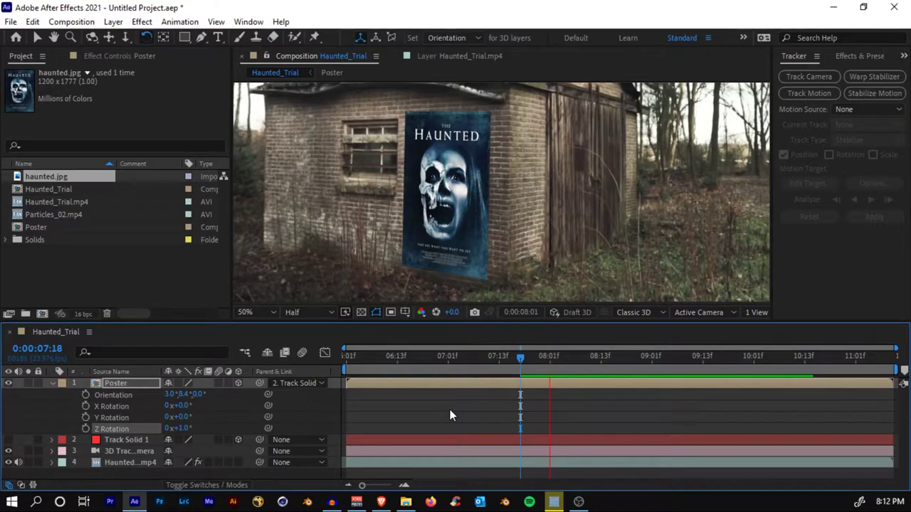
key(space)
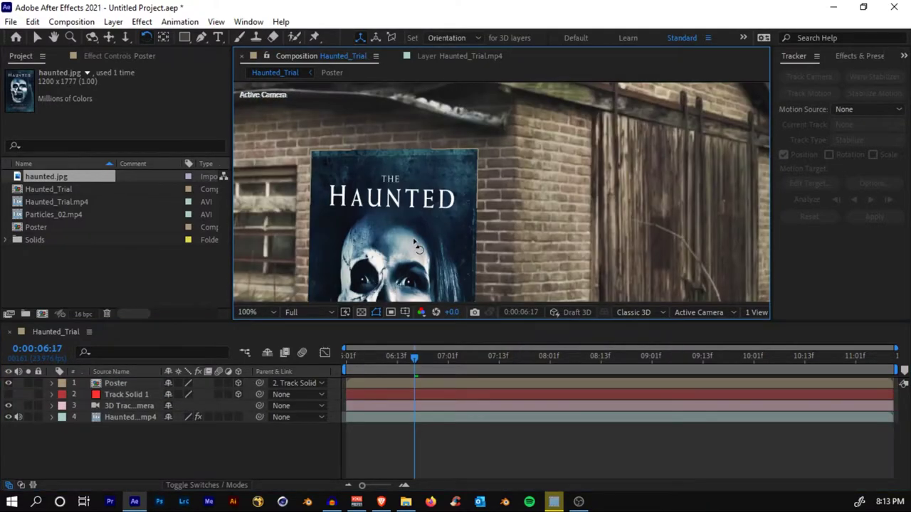
Examine the poster's brightness and alignment against the surrounding bricks, both close up and in the wider shot
scroll(472, 215, down, 5)
scroll(471, 216, up, 3)
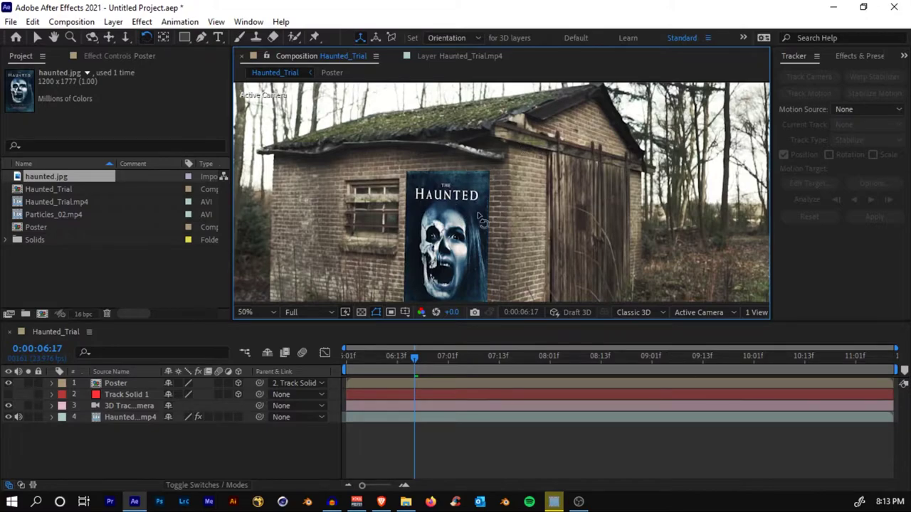
scroll(700, 143, down, 2)
scroll(601, 190, up, 2)
click(419, 386)
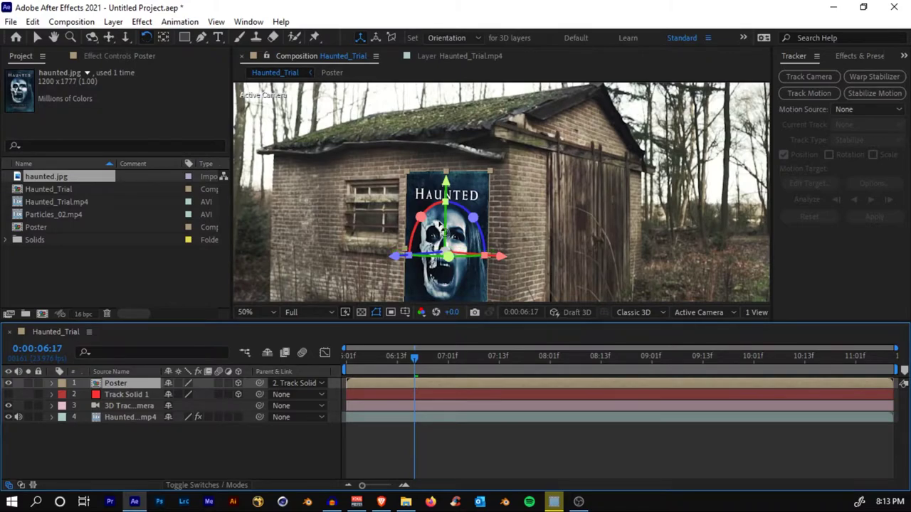
scroll(441, 226, up, 2)
drag(452, 278, 459, 188)
scroll(480, 175, down, 3)
scroll(499, 188, up, 3)
drag(554, 180, 473, 248)
drag(658, 134, 720, 155)
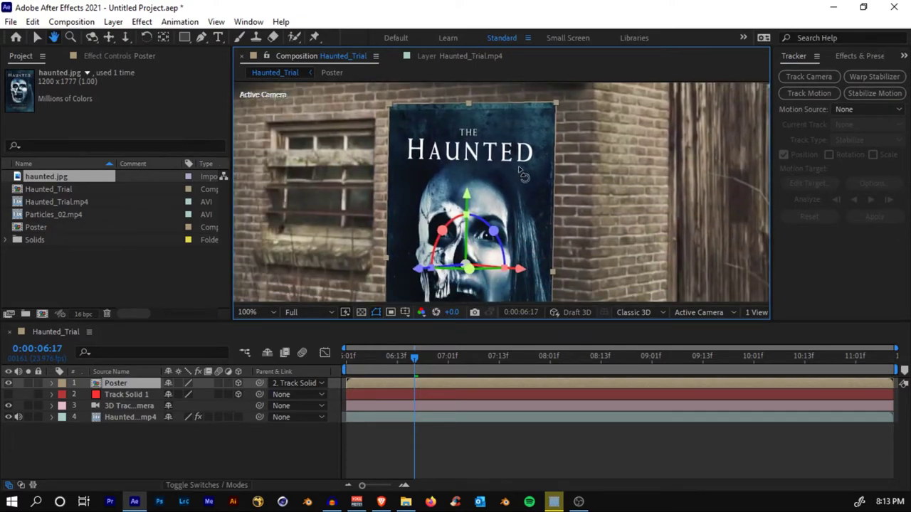
scroll(498, 249, down, 2)
Find the Curves colour correction effect and apply it to the Poster layer
click(447, 381)
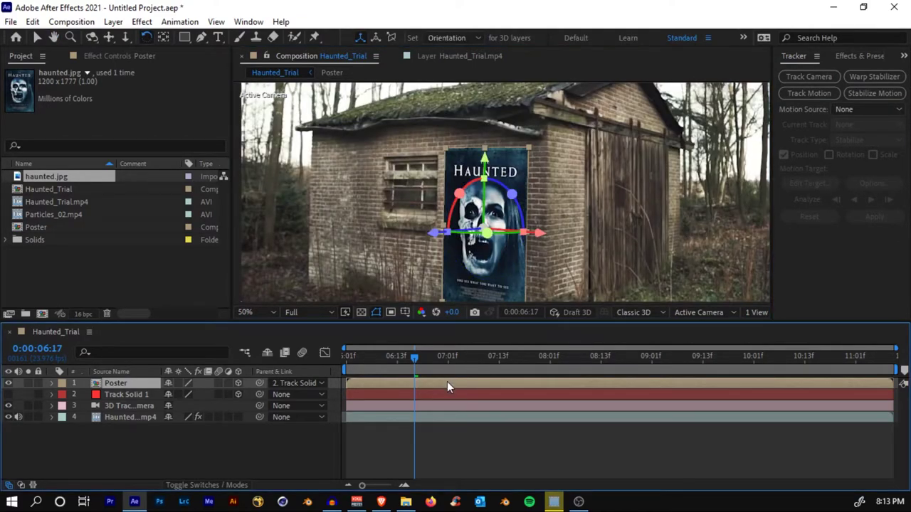
click(858, 57)
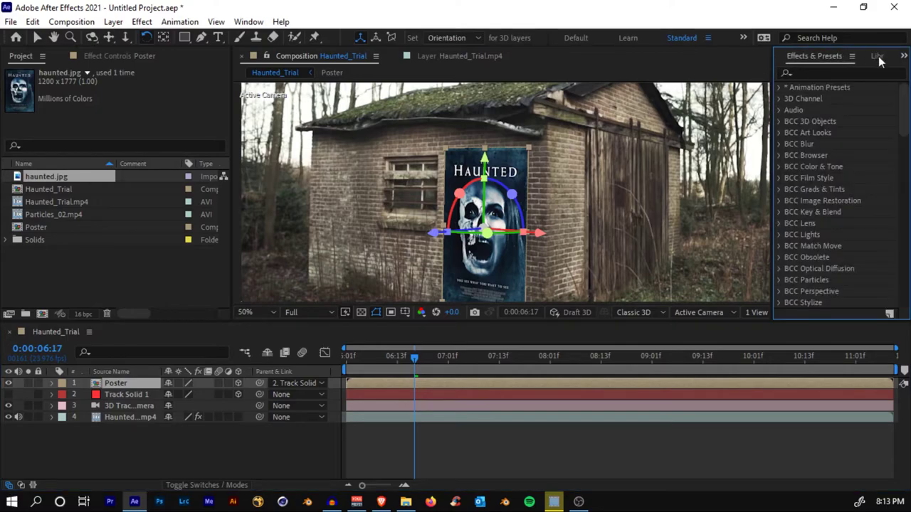
click(827, 74)
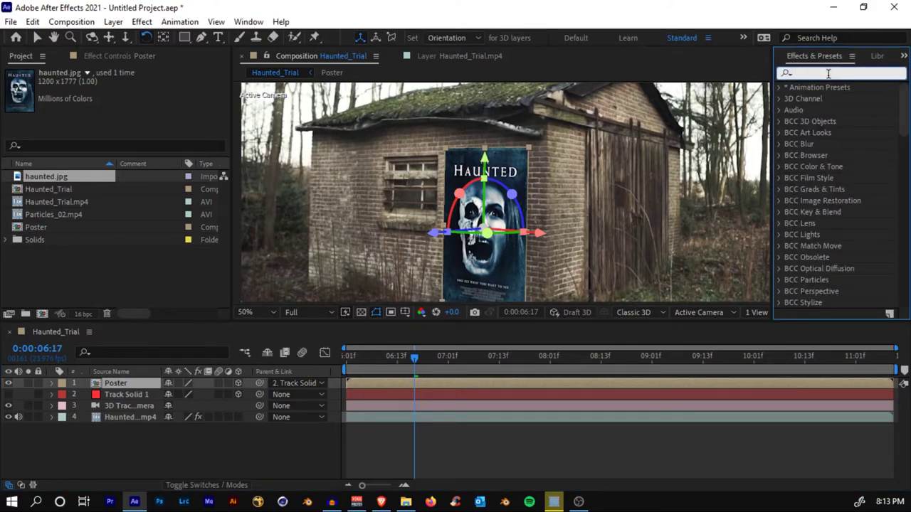
click(248, 21)
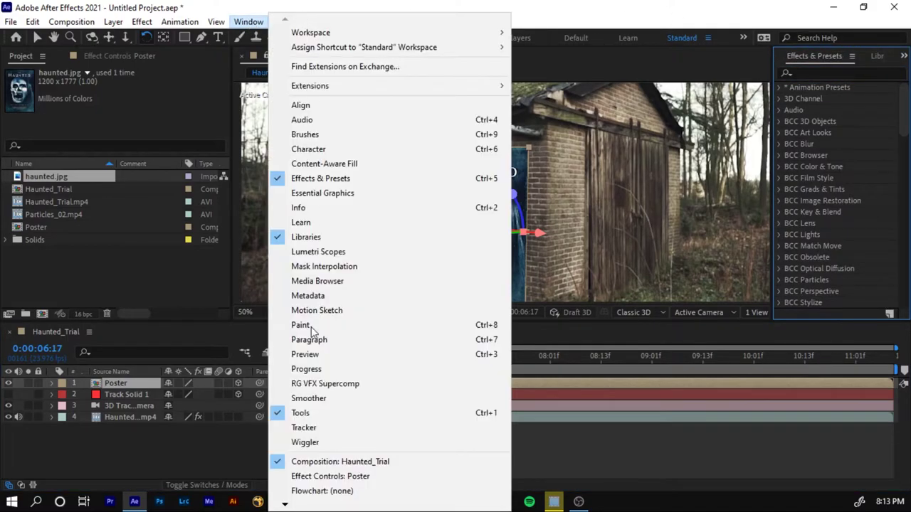
click(812, 72)
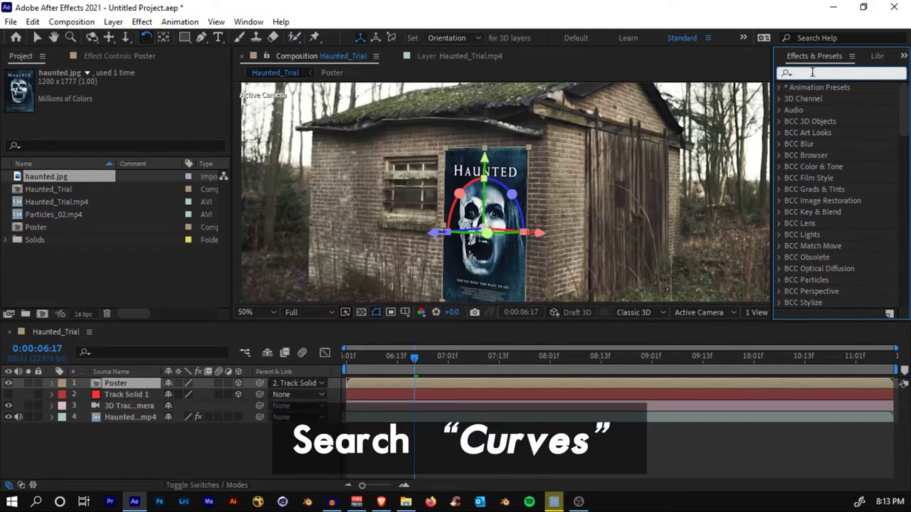
text(curves)
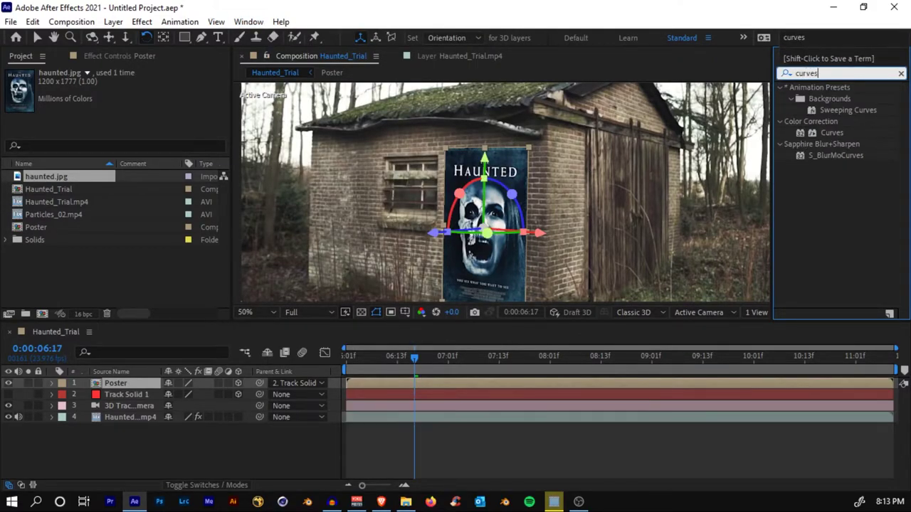
drag(832, 132, 413, 383)
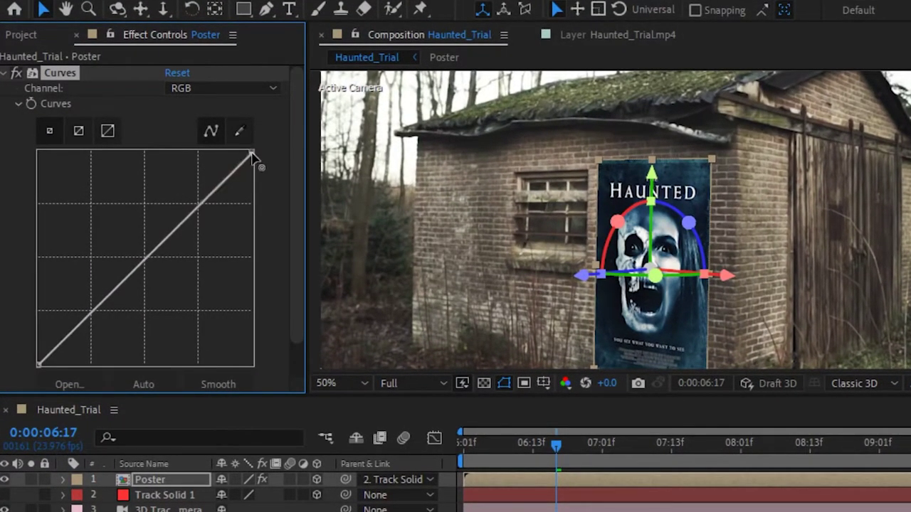
Darken the poster by lowering the white end of its RGB curve to about 70% output, then deselect the layer
drag(252, 157, 307, 222)
click(472, 459)
scroll(787, 149, down, 1)
scroll(725, 177, up, 2)
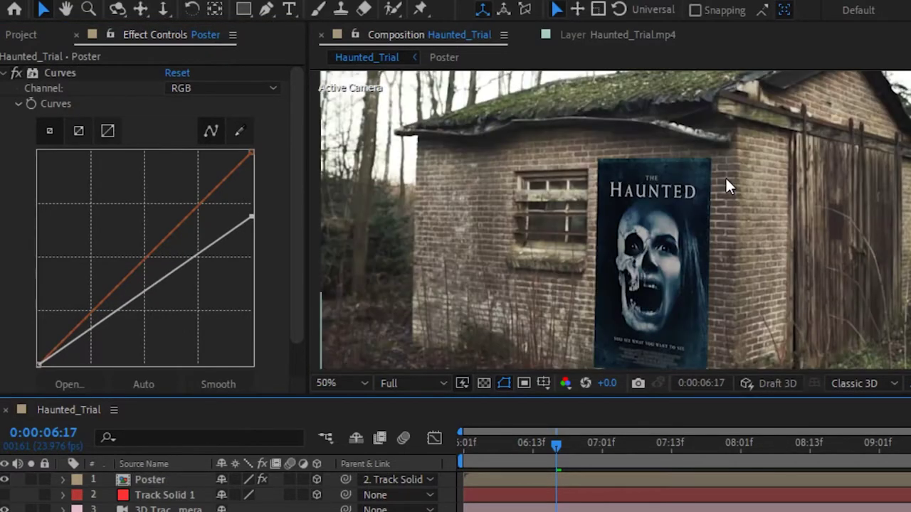
Switch the Curves effect off and back on to compare the poster's brightness with the wall
click(15, 73)
click(16, 73)
scroll(633, 148, down, 2)
scroll(637, 150, up, 2)
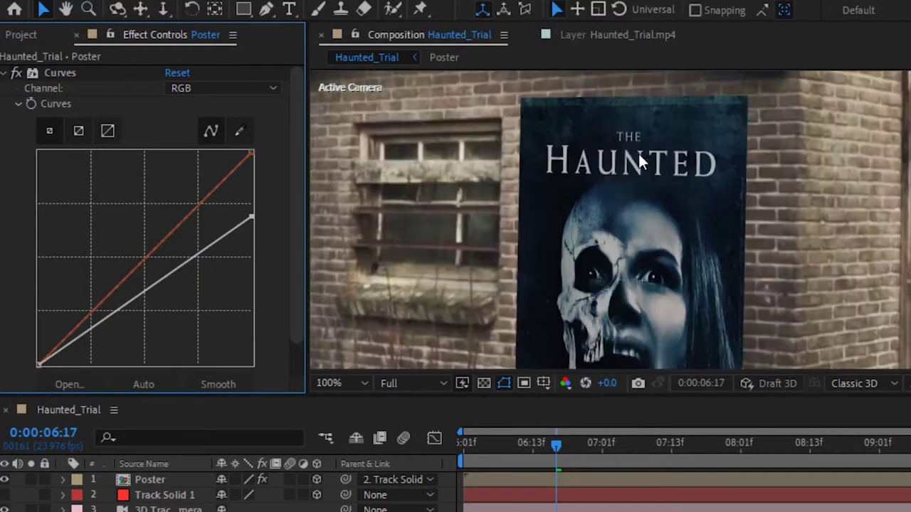
Reveal the Poster layer's orientation and rotation properties
click(151, 481)
key(r)
drag(753, 275, 736, 262)
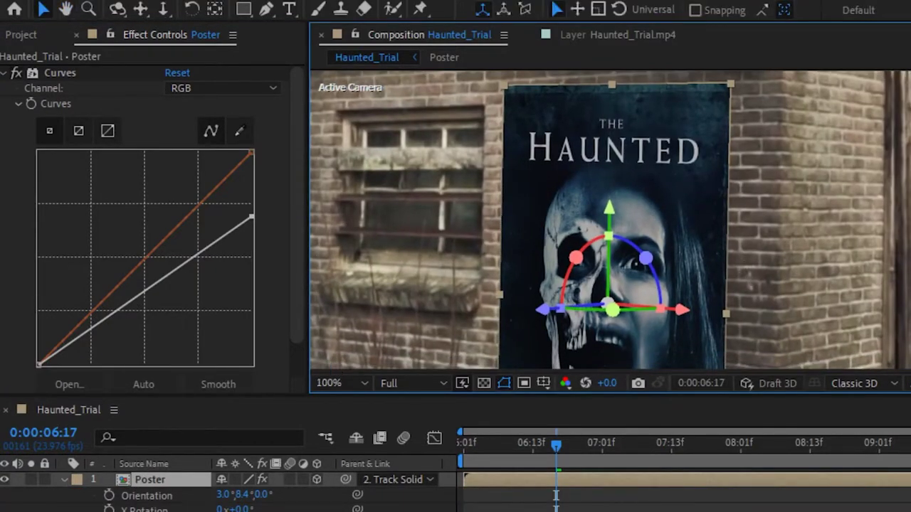
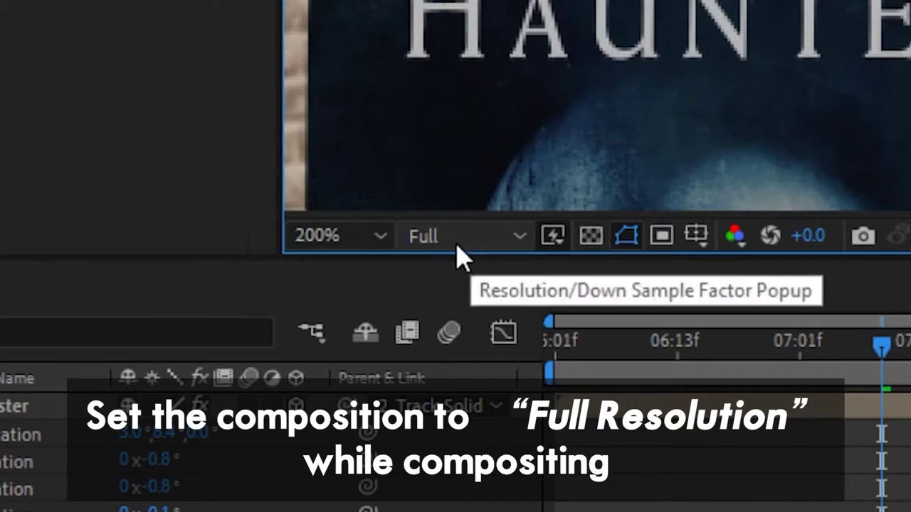
Examine the sharpness of the poster's lettering and edges against the bricks at close range
drag(494, 258, 443, 325)
scroll(523, 249, down, 1)
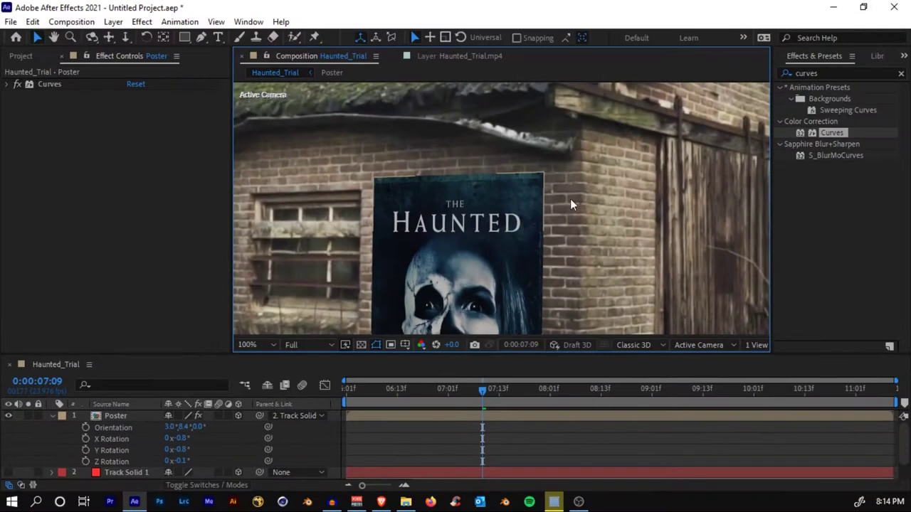
drag(570, 200, 535, 190)
scroll(544, 191, up, 1)
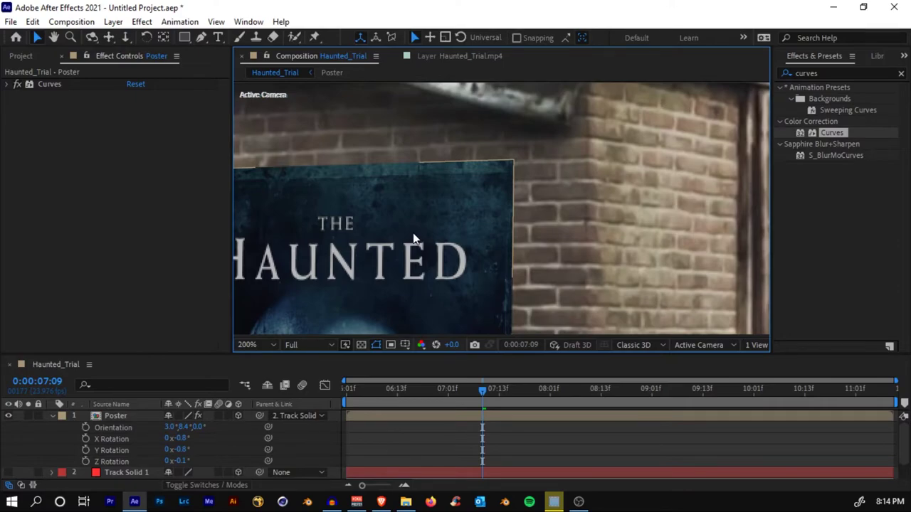
key(h)
drag(610, 145, 555, 87)
drag(378, 252, 405, 197)
scroll(473, 188, down, 2)
drag(456, 231, 462, 189)
scroll(527, 194, up, 1)
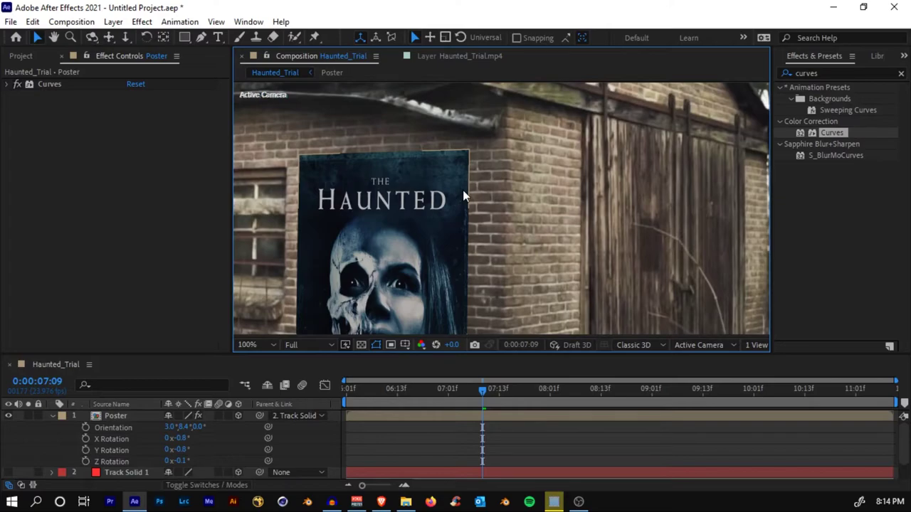
scroll(463, 192, up, 2)
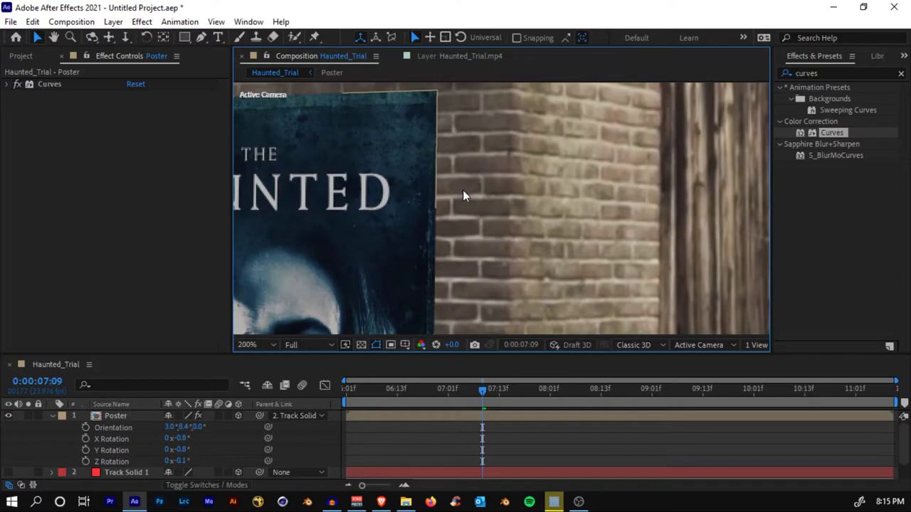
Find the Camera Lens Blur effect and apply it to the Poster layer
click(408, 417)
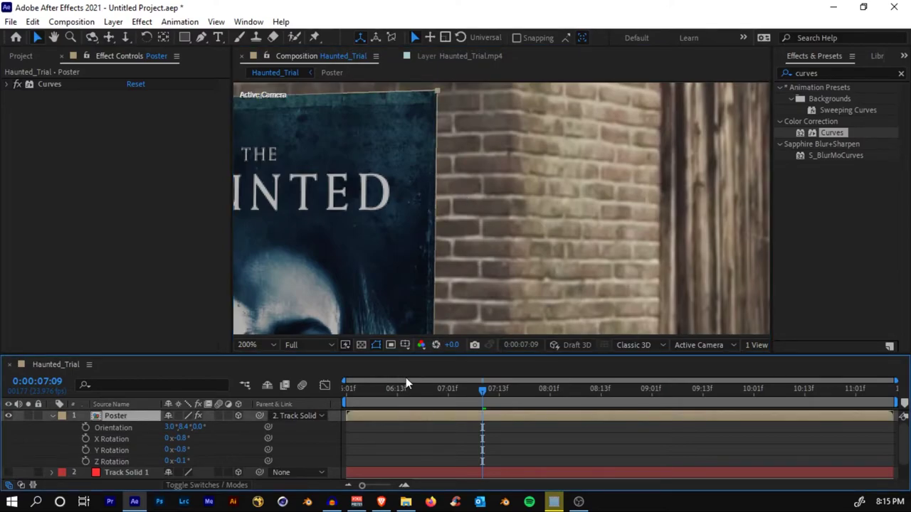
click(843, 74)
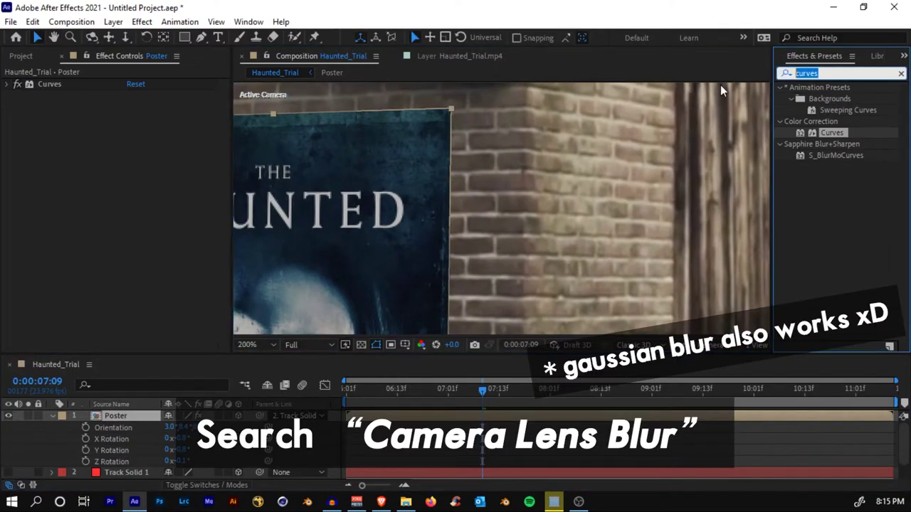
text(camera)
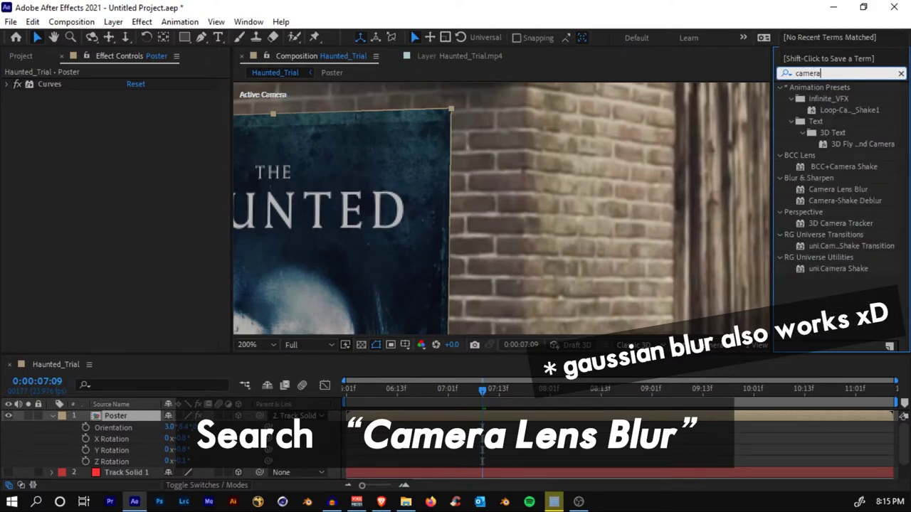
text( lens)
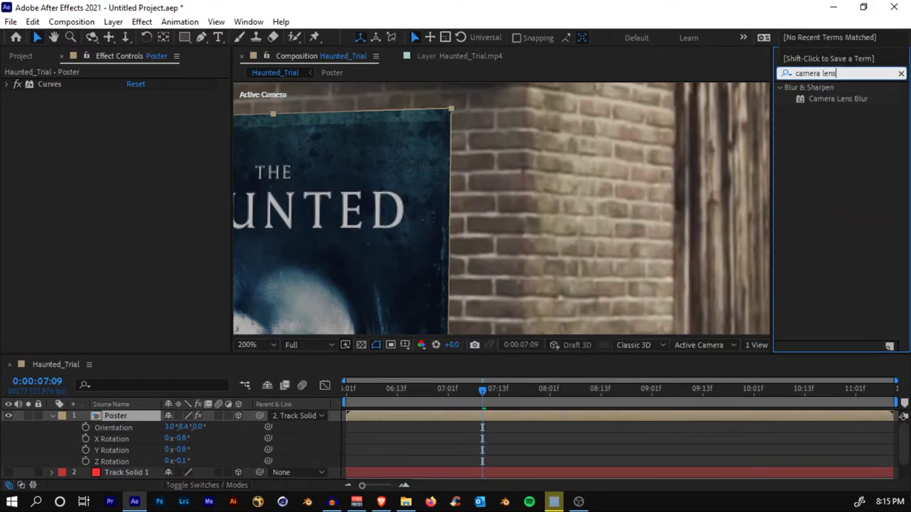
drag(813, 100, 410, 417)
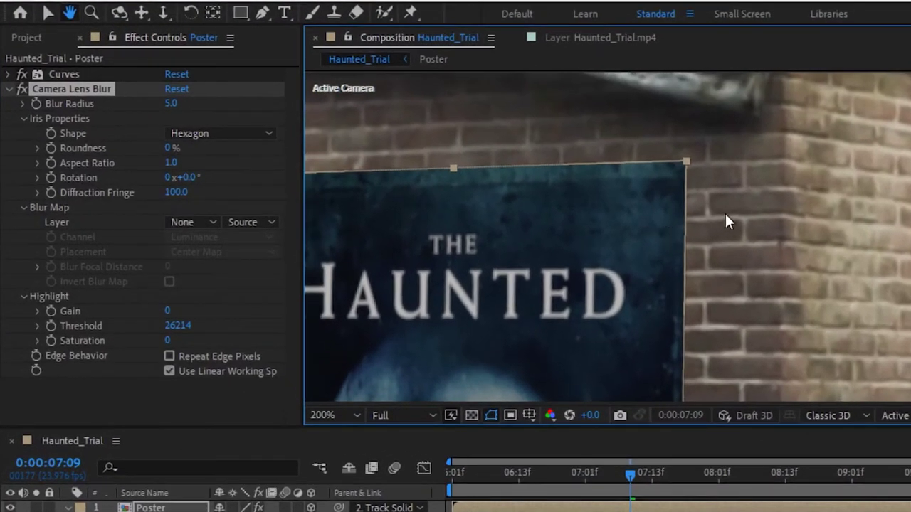
Set the Camera Lens Blur radius to 6.7 and turn off fast previews to view it at final quality
drag(171, 104, 193, 101)
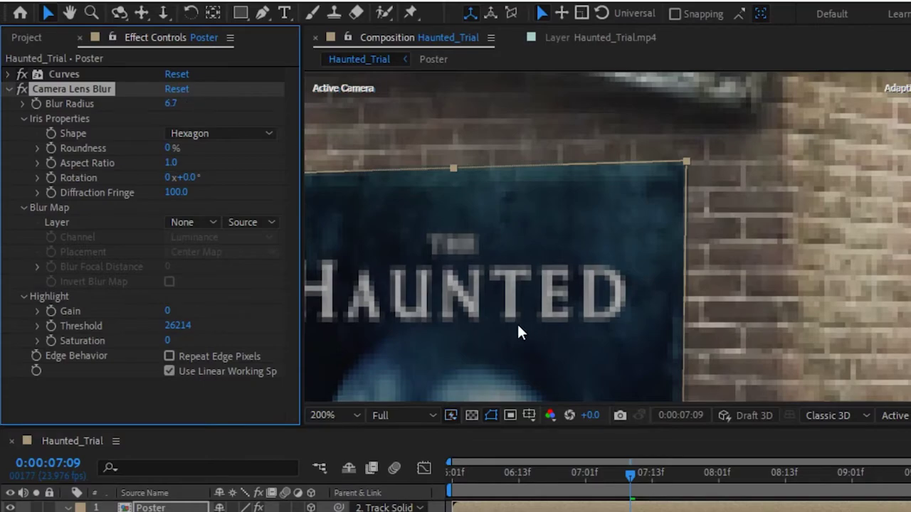
click(454, 415)
click(491, 435)
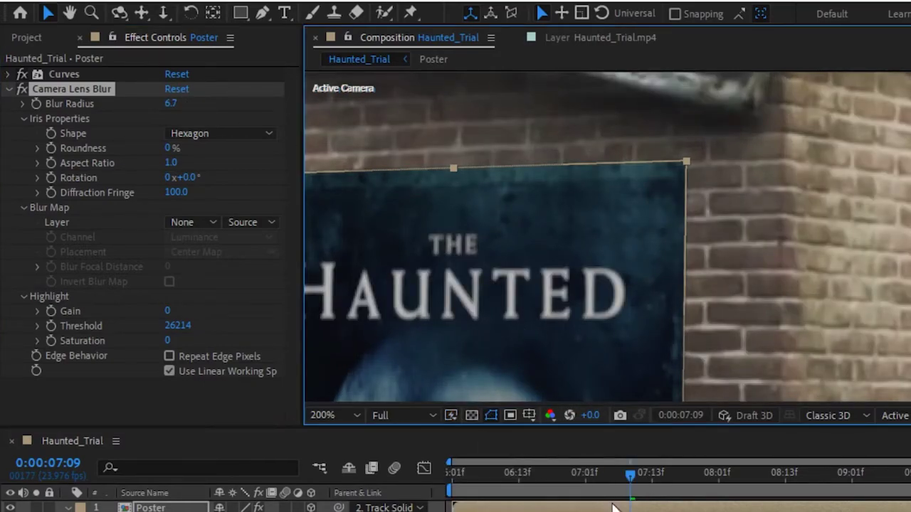
Try a stronger Camera Lens Blur radius of about 13 on the Poster layer and view its upper corner
click(613, 505)
click(173, 104)
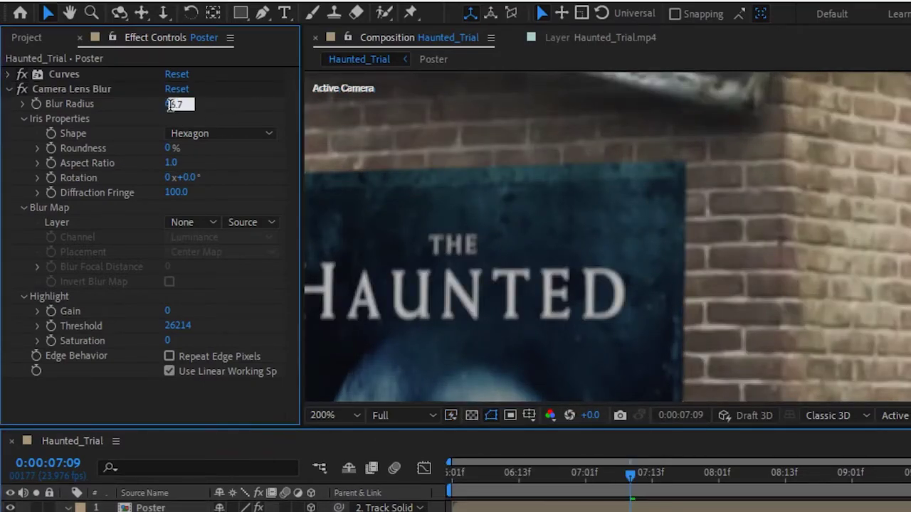
drag(173, 104, 228, 107)
drag(752, 223, 652, 268)
drag(543, 255, 691, 160)
key(v)
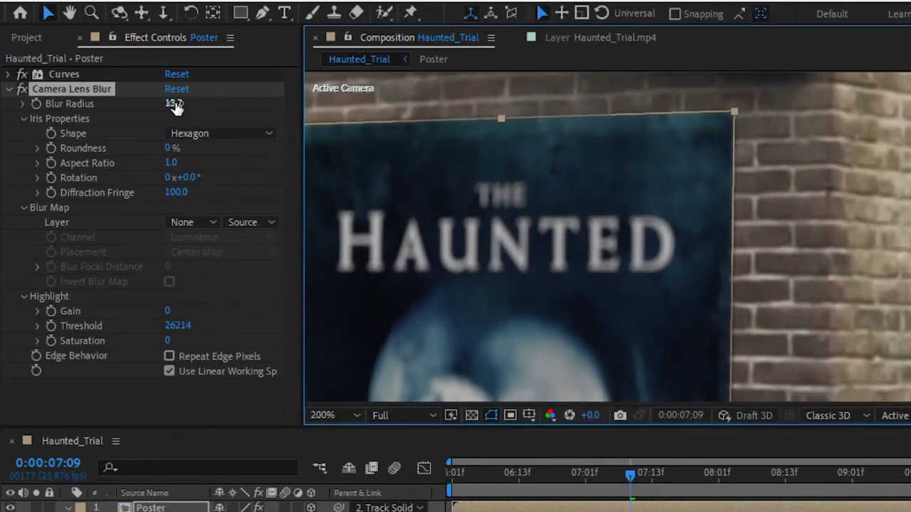
Set the Camera Lens Blur radius to 6.5 and check the poster's softness against the bricks
mouse_move(173, 104)
mouse_down()
mouse_move(121, 102)
mouse_move(170, 103)
mouse_up()
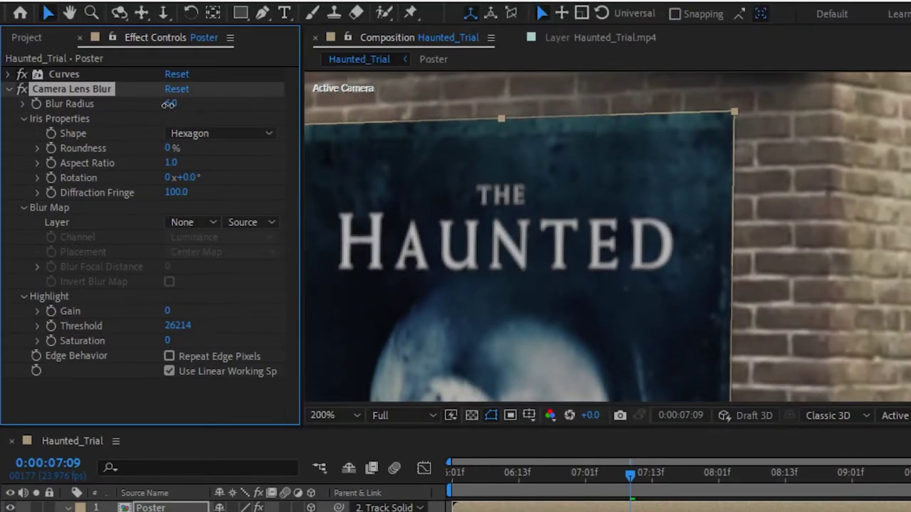
drag(167, 106, 172, 105)
click(533, 506)
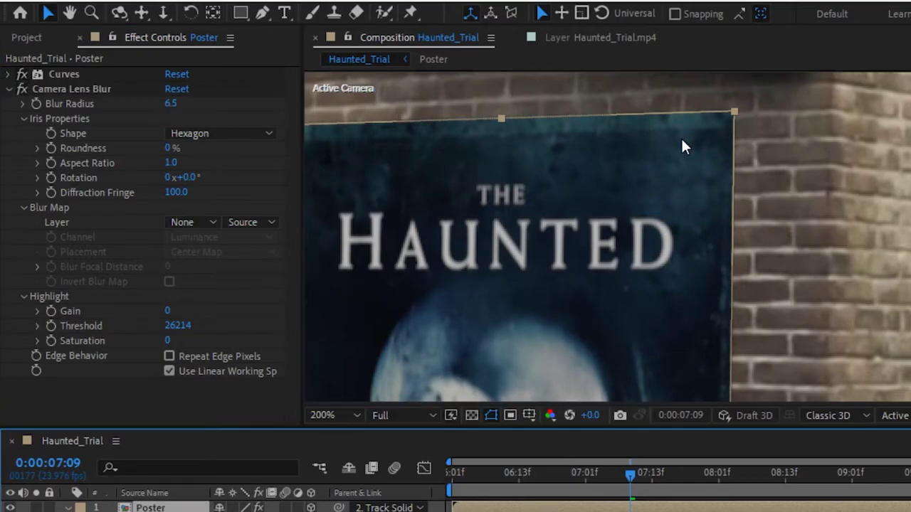
scroll(681, 137, down, 4)
click(701, 160)
scroll(642, 225, up, 6)
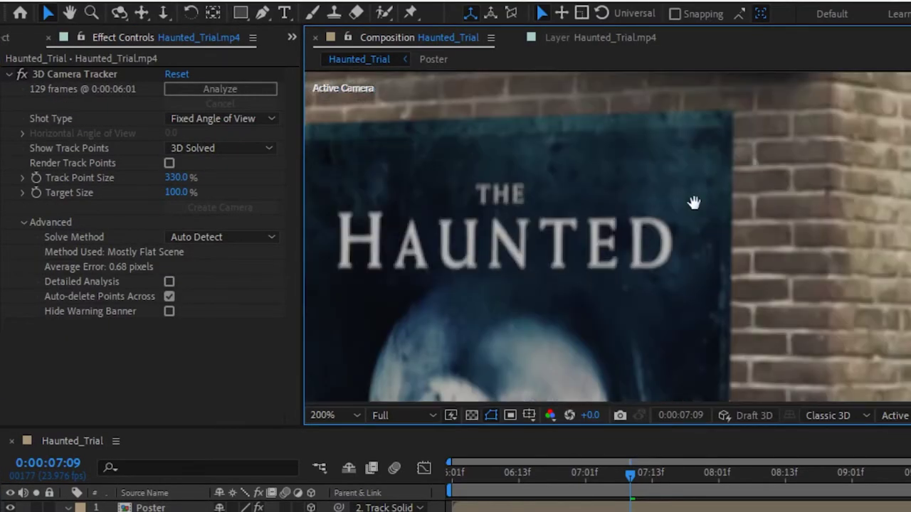
key(h)
key(v)
click(518, 507)
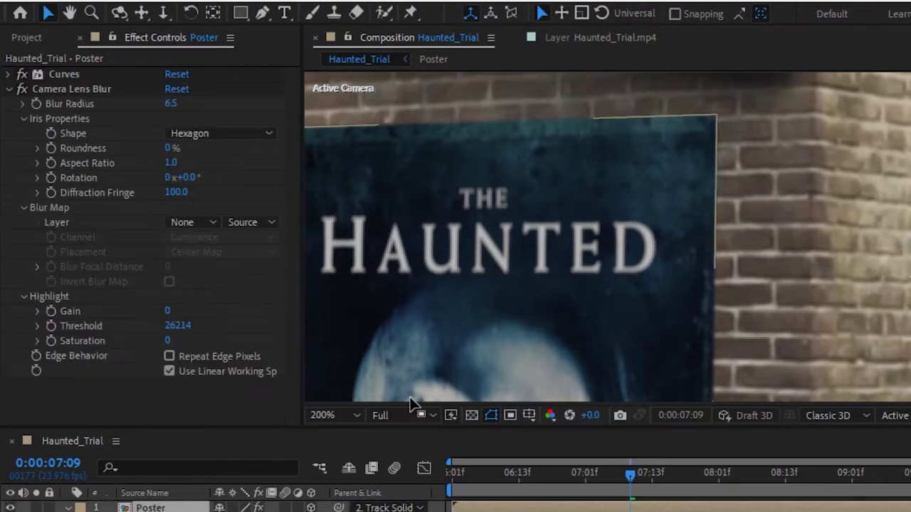
Compare the poster with Camera Lens Blur off and on, and set the blur radius to 6.7
click(22, 90)
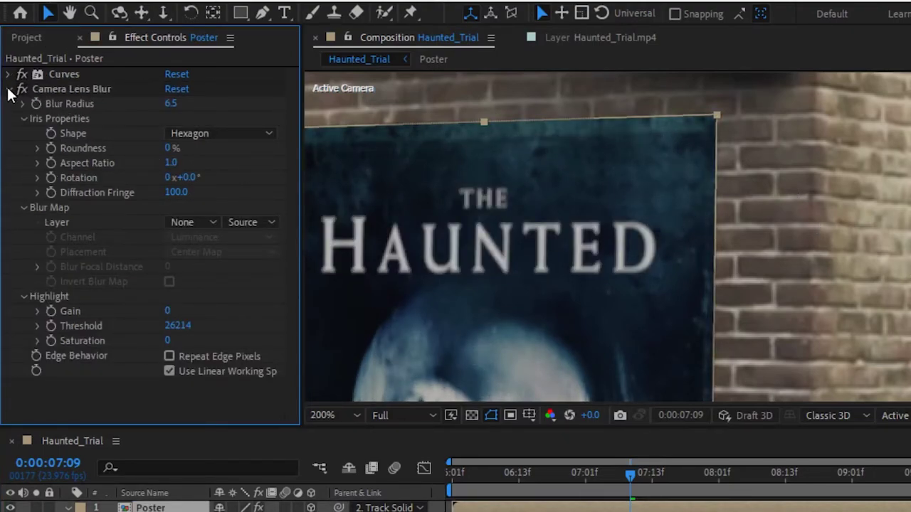
click(8, 89)
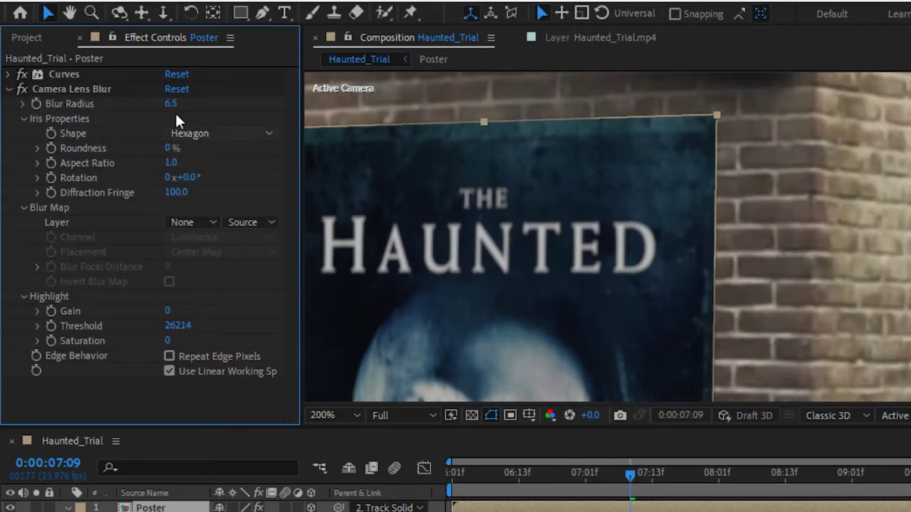
drag(171, 105, 84, 95)
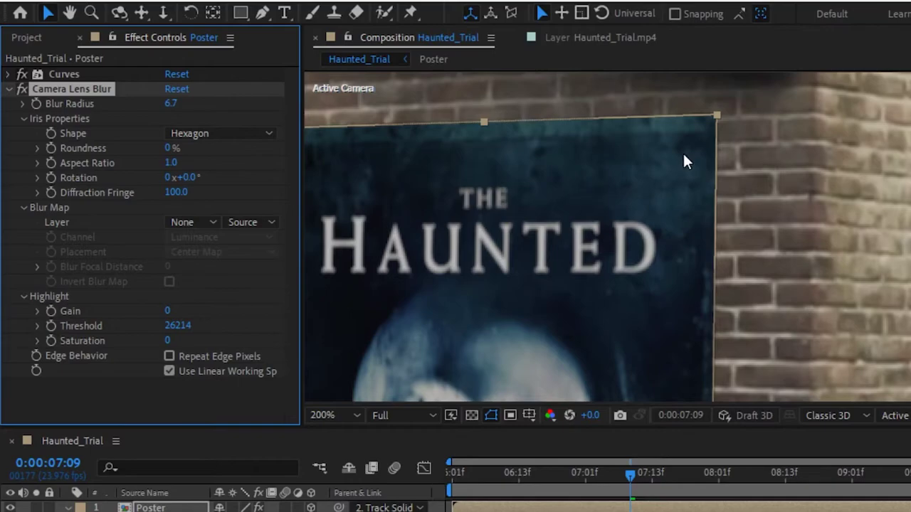
Play back the shot to check how the blurred poster sits on the wall in motion
scroll(684, 155, down, 2)
key(space)
key(space)
scroll(667, 227, down, 1)
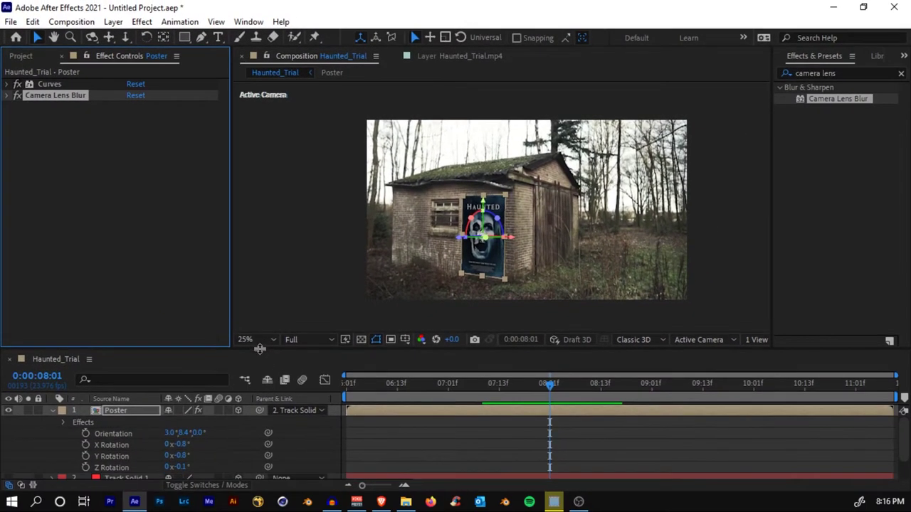
Find the Color Correction effect Tritone and apply it to the Poster layer
click(853, 74)
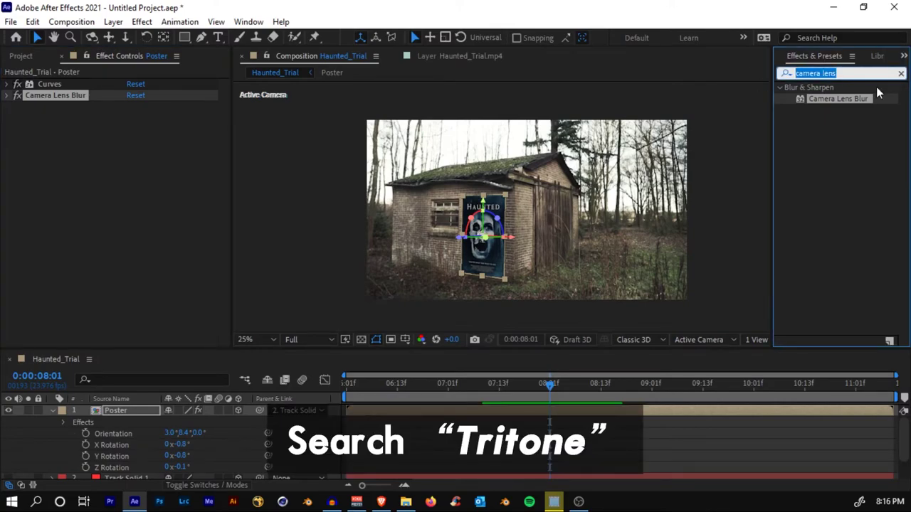
text(tritone)
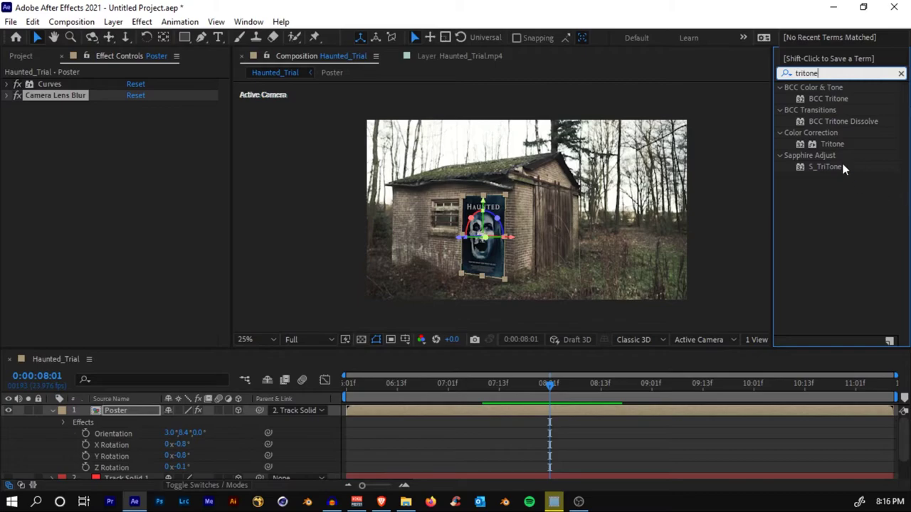
drag(832, 145, 484, 416)
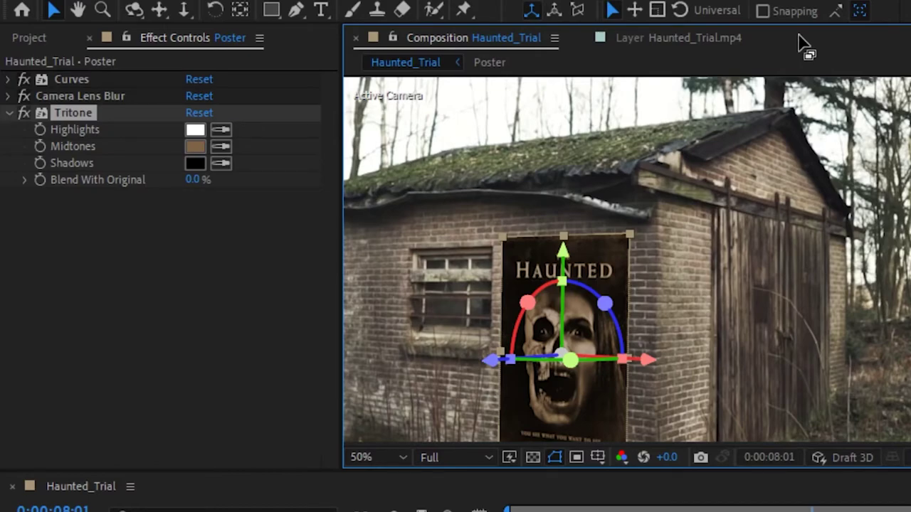
click(300, 210)
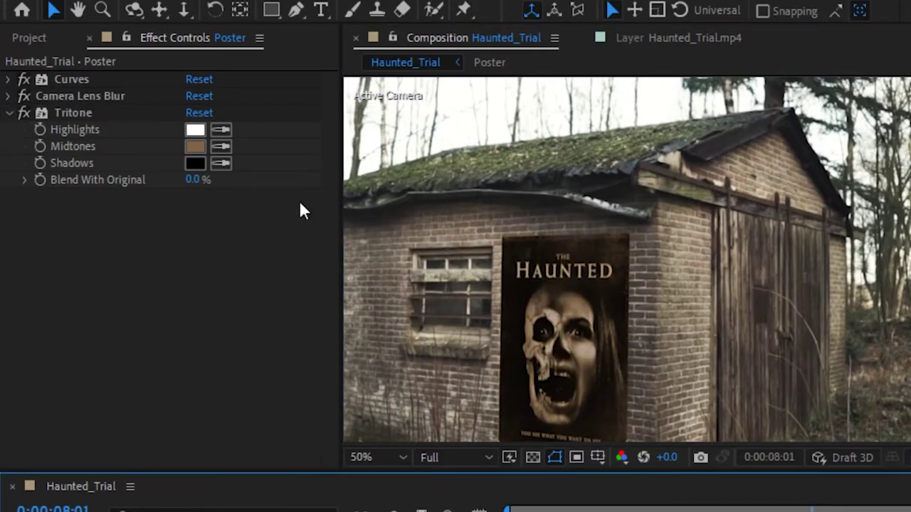
click(89, 129)
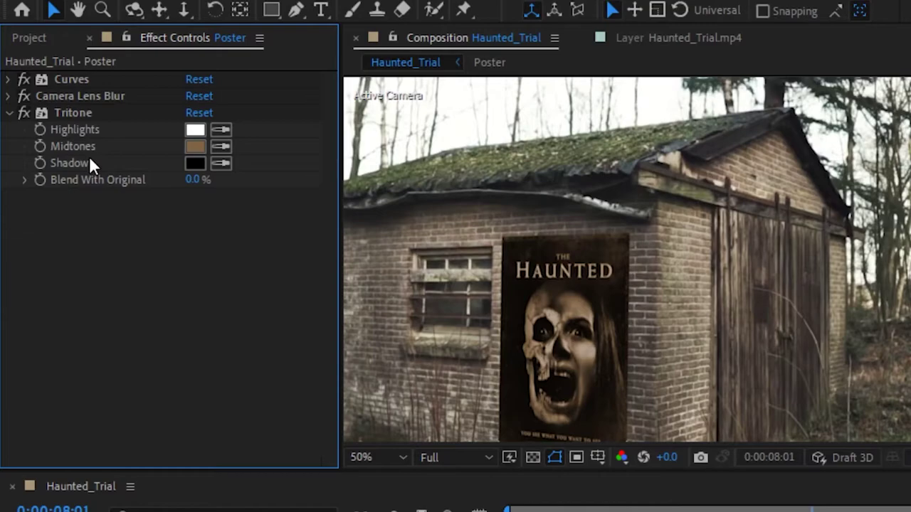
Sample Tritone's highlights from the sky, its midtones from the woodland edge behind the shed, and its shadows from the dark roof edge
scroll(666, 145, down, 2)
drag(676, 143, 637, 254)
scroll(665, 170, up, 2)
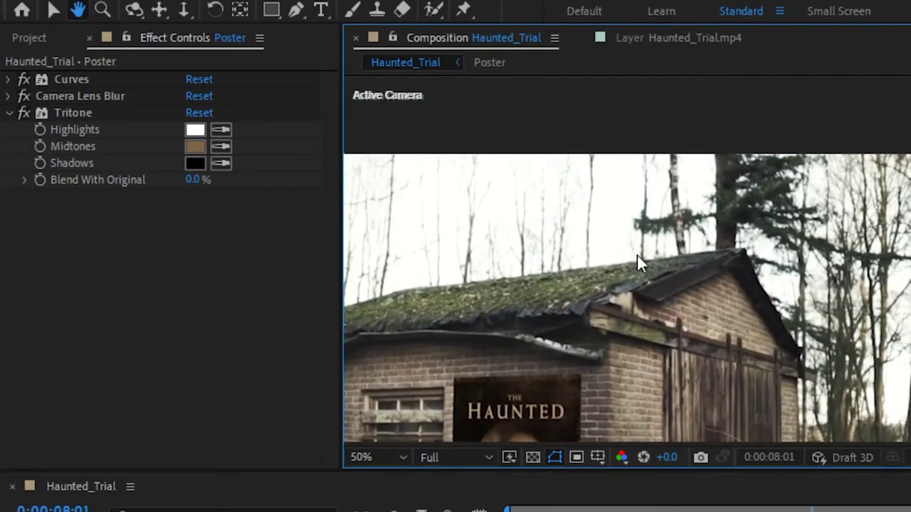
click(221, 130)
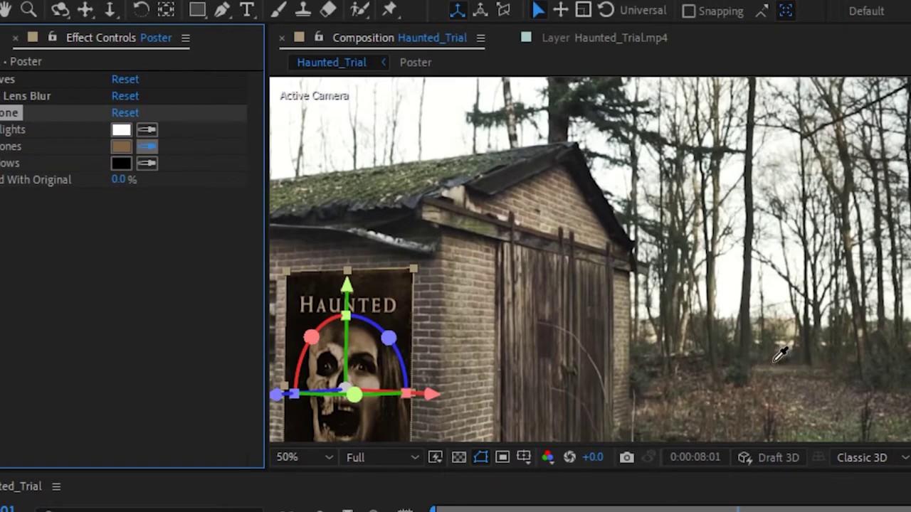
click(780, 354)
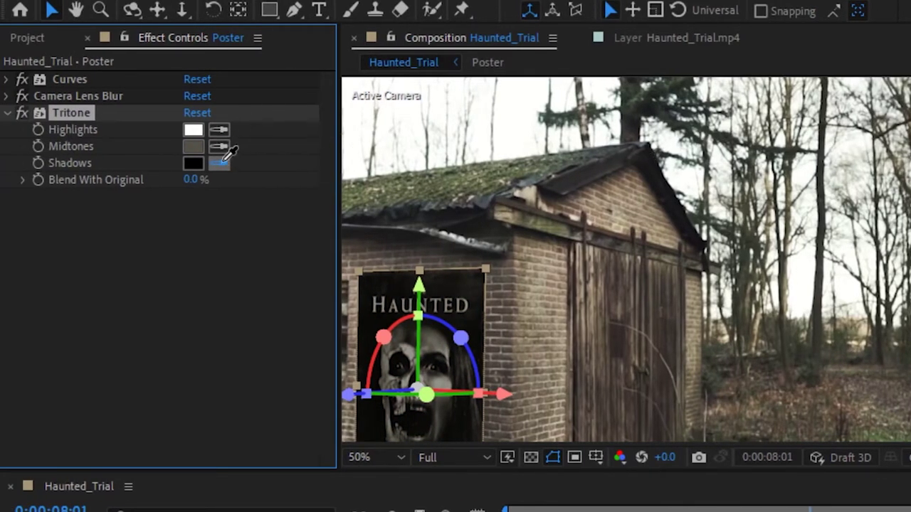
click(652, 176)
Set Tritone's Blend With Original to 50% and check the poster's tint against the wall
scroll(601, 267, down, 3)
drag(600, 273, 873, 258)
scroll(706, 241, up, 3)
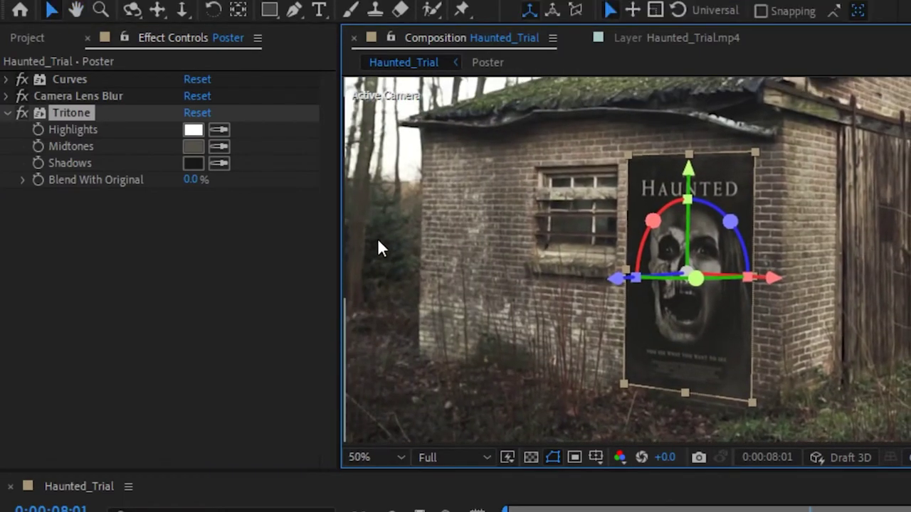
drag(189, 180, 309, 183)
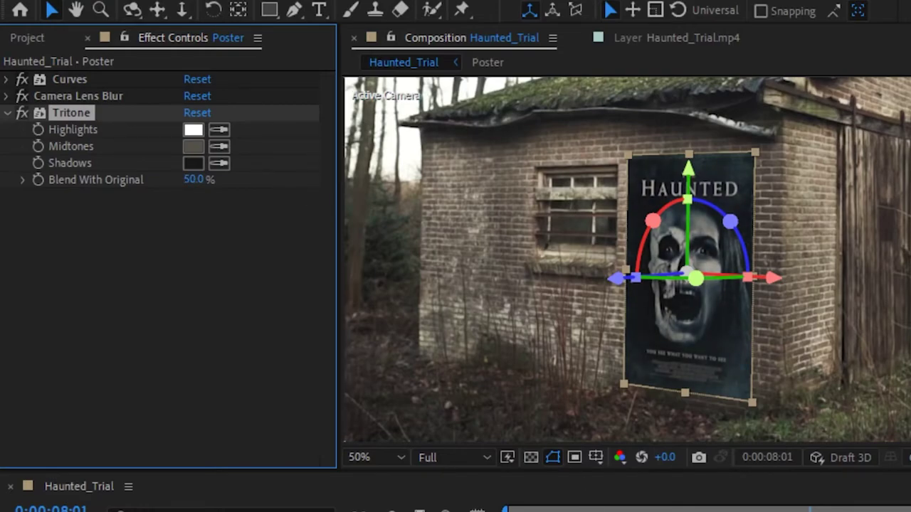
click(663, 506)
drag(876, 205, 789, 222)
scroll(788, 222, down, 2)
scroll(788, 222, up, 2)
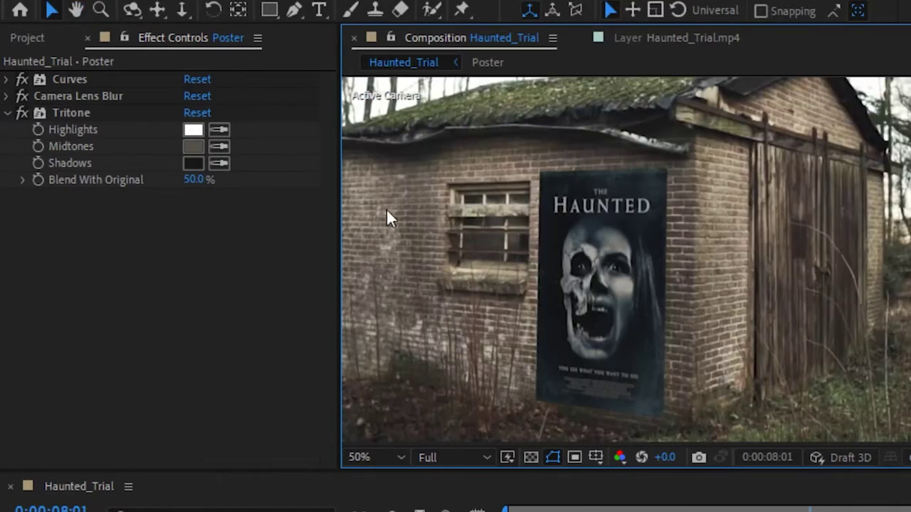
Set Tritone's Blend With Original to 33% and check the deselected poster within the whole frame
drag(204, 191, 176, 187)
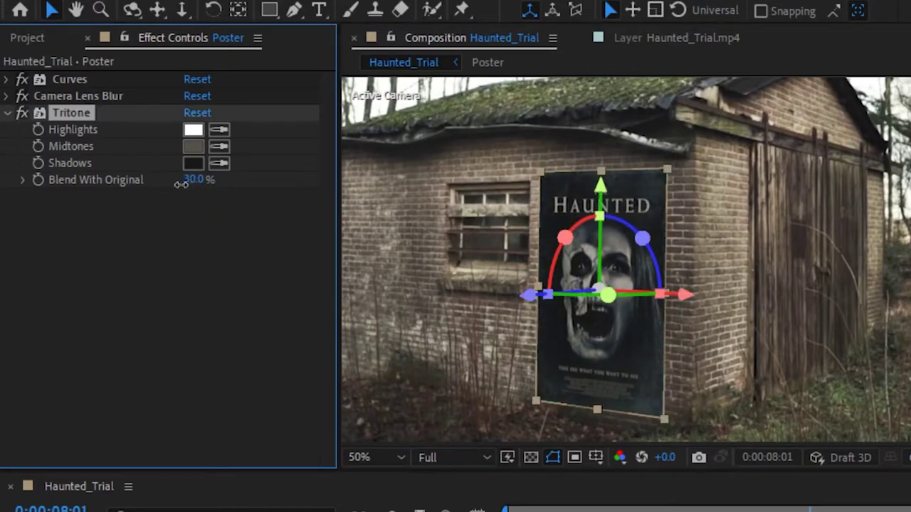
key(ctrl+shift+a)
scroll(729, 281, down, 1)
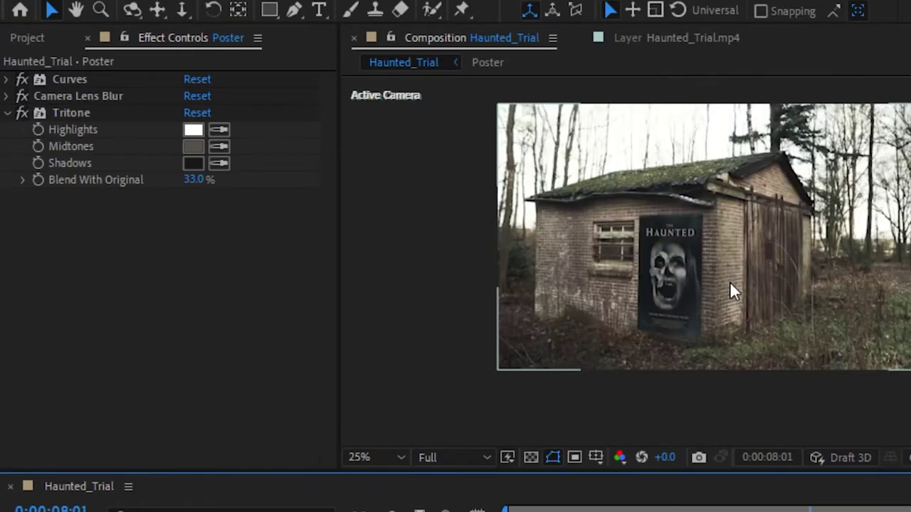
scroll(729, 281, down, 1)
scroll(709, 257, up, 2)
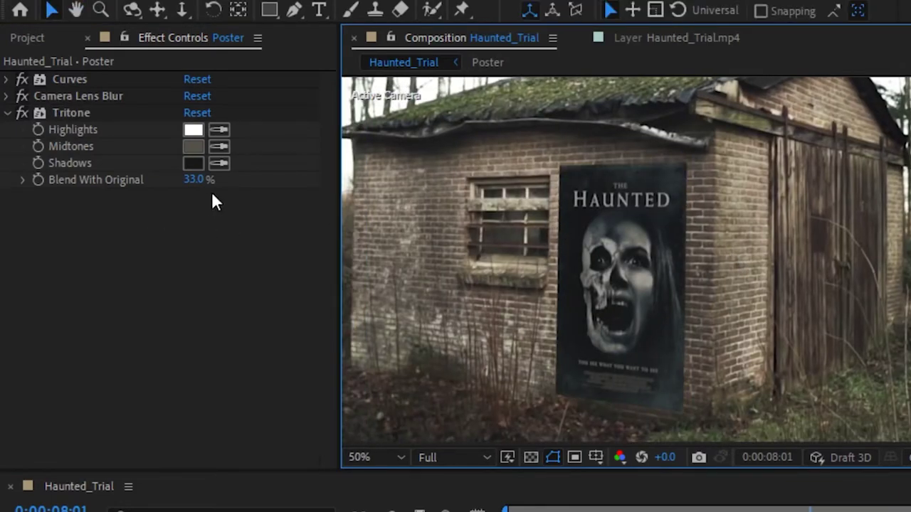
Compare the poster with Tritone off and on, and play back the shot
click(20, 111)
click(18, 111)
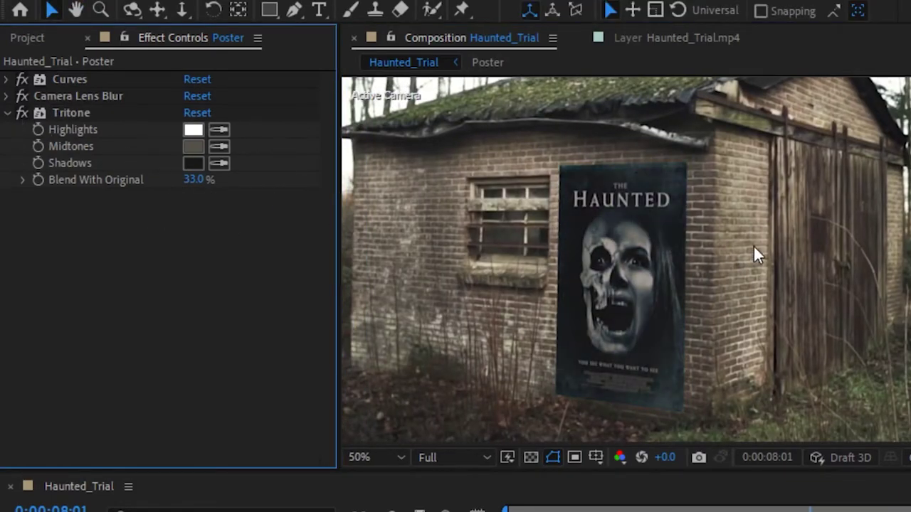
scroll(744, 256, down, 1)
key(space)
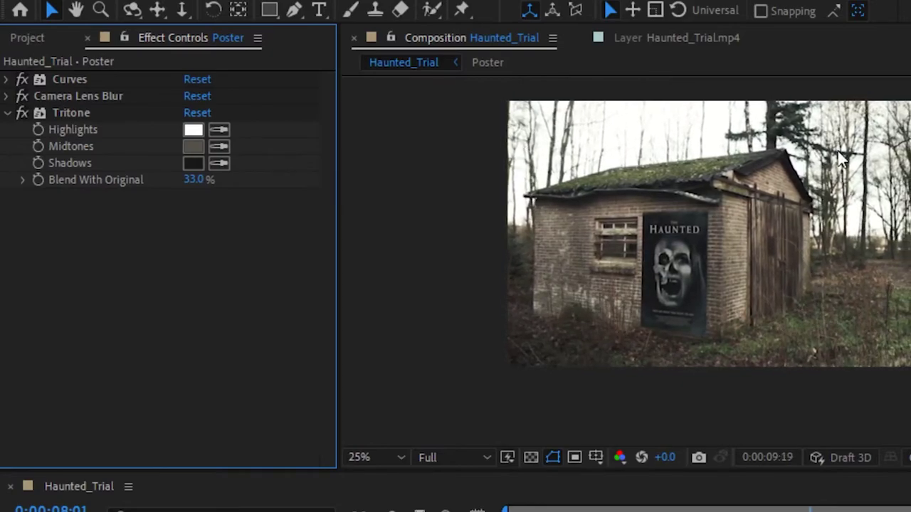
Find the Noise effect in the Noise & Grain category and apply it to the Poster layer
scroll(632, 211, up, 6)
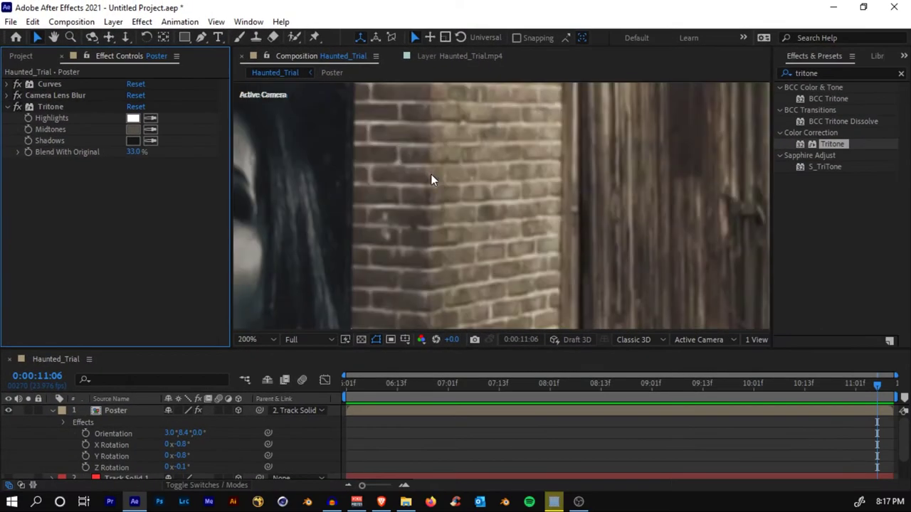
drag(401, 114, 576, 250)
drag(609, 136, 451, 266)
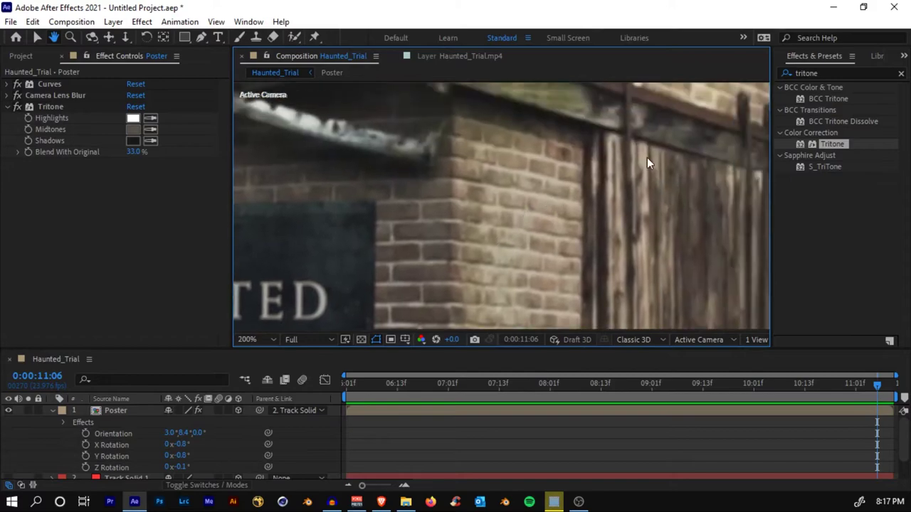
scroll(646, 157, down, 1)
click(832, 68)
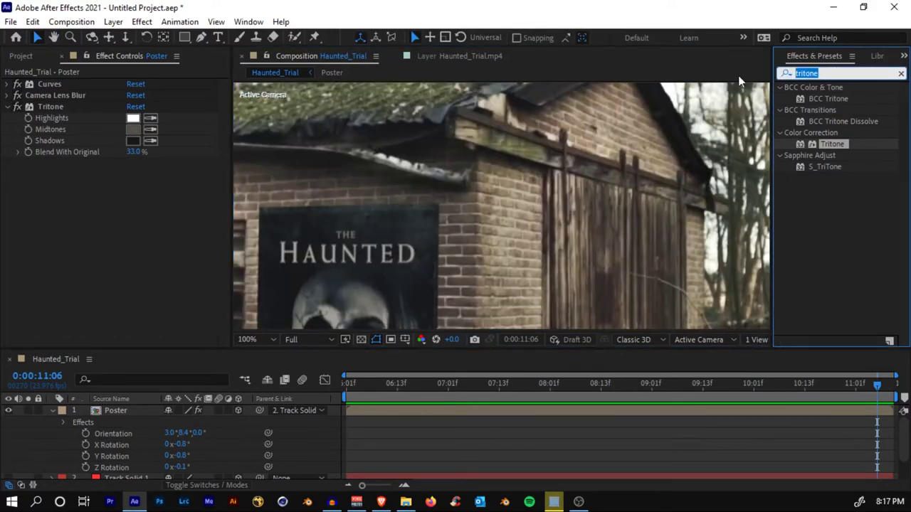
text(noise)
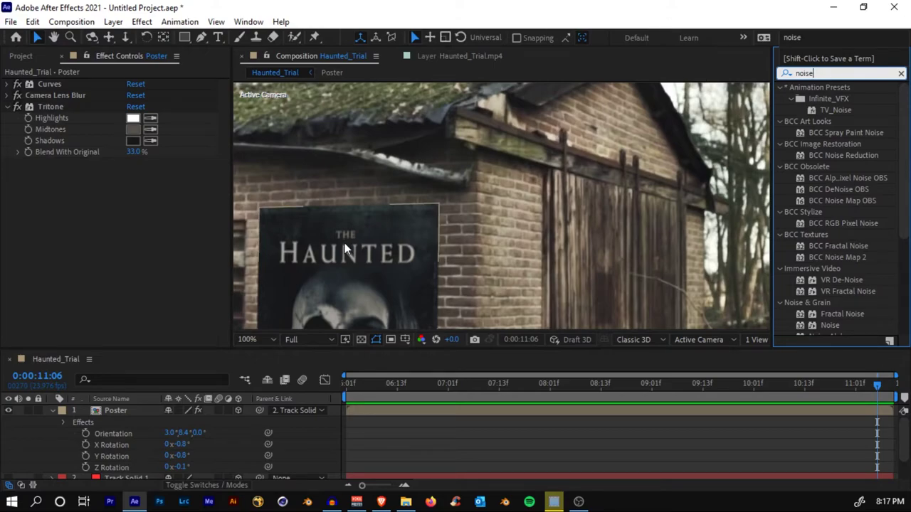
click(831, 72)
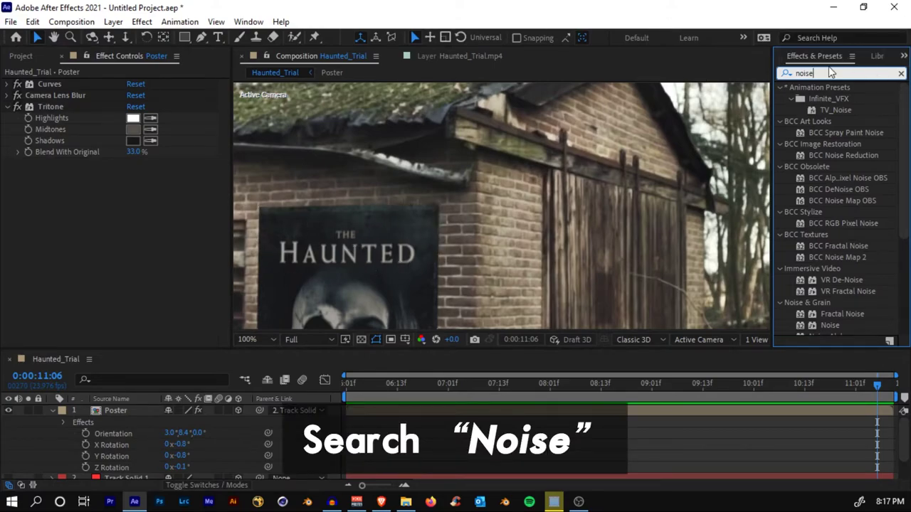
scroll(858, 114, down, 5)
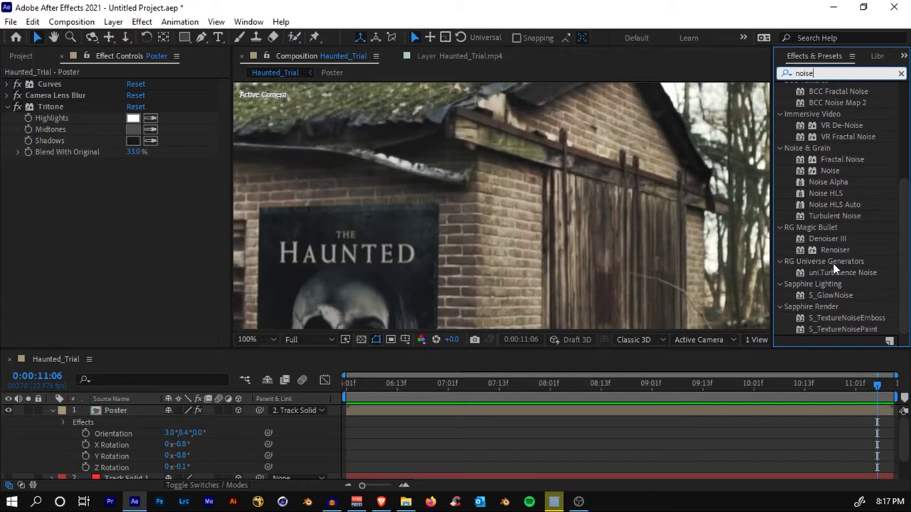
drag(830, 171, 427, 412)
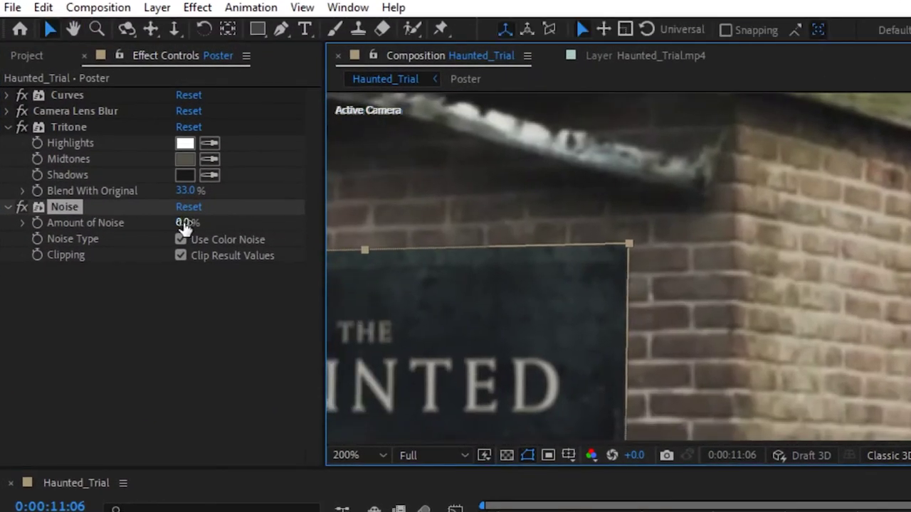
Set the poster's Amount of Noise to 6% and play back the close-up to check the grain
click(178, 219)
key(Return)
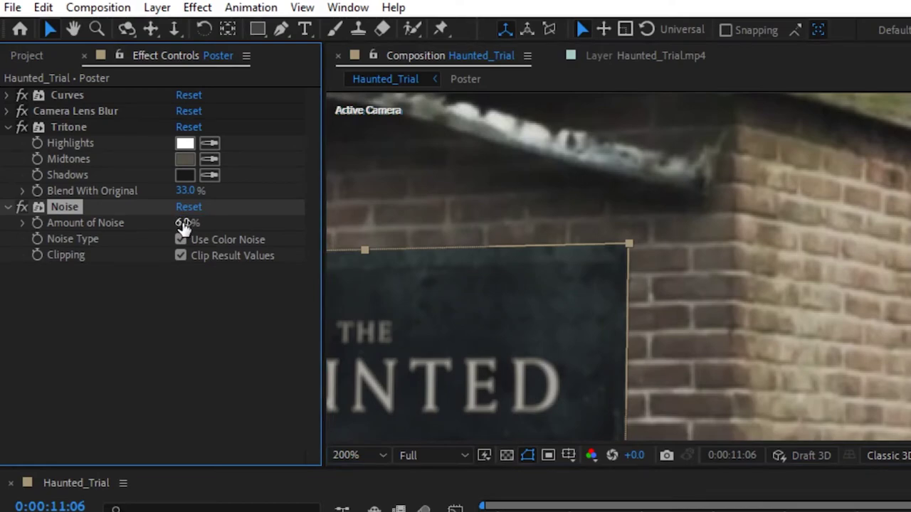
key(space)
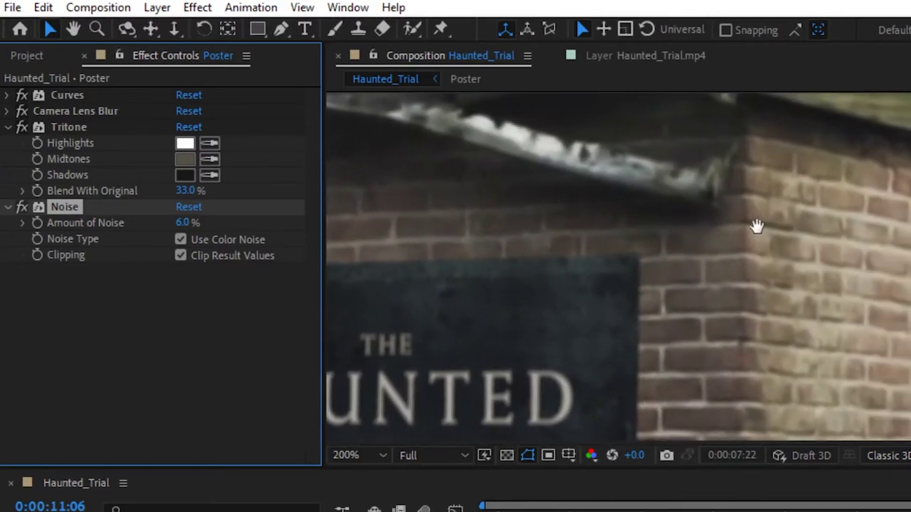
Collapse the Poster layer's effects and compare the poster with all four effects off and on, close up and in the whole frame
scroll(756, 226, down, 6)
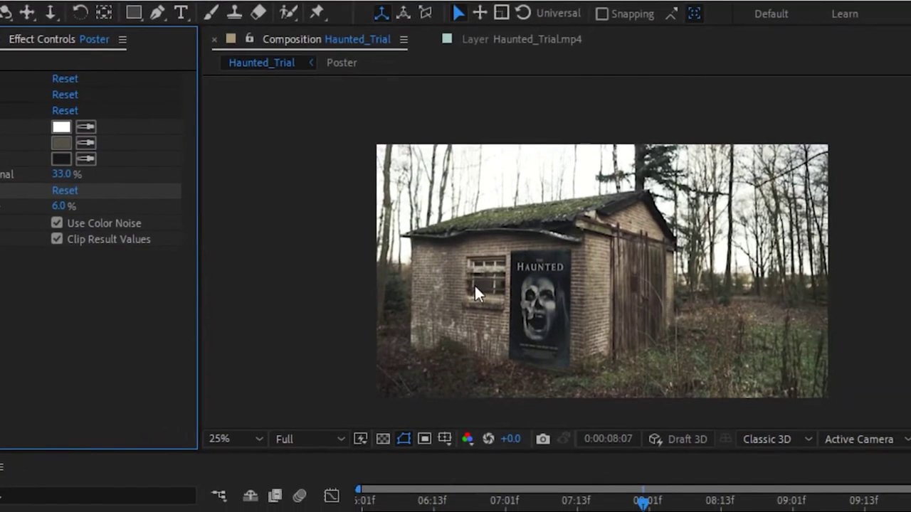
key(space)
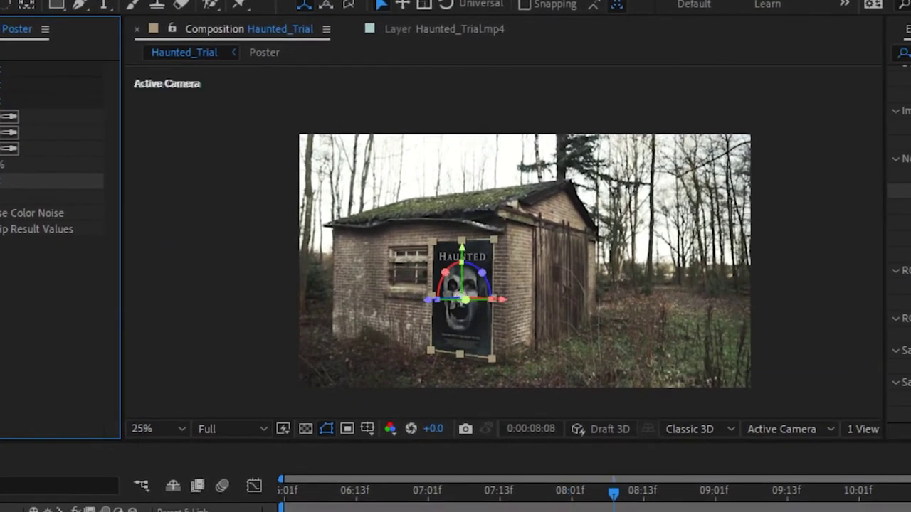
click(0, 101)
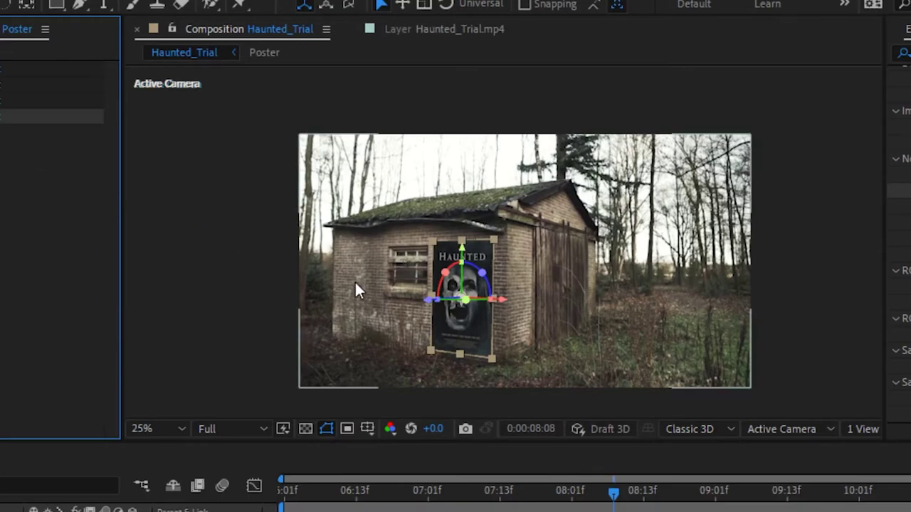
scroll(505, 291, up, 2)
drag(505, 291, 399, 215)
shift+click(0, 69)
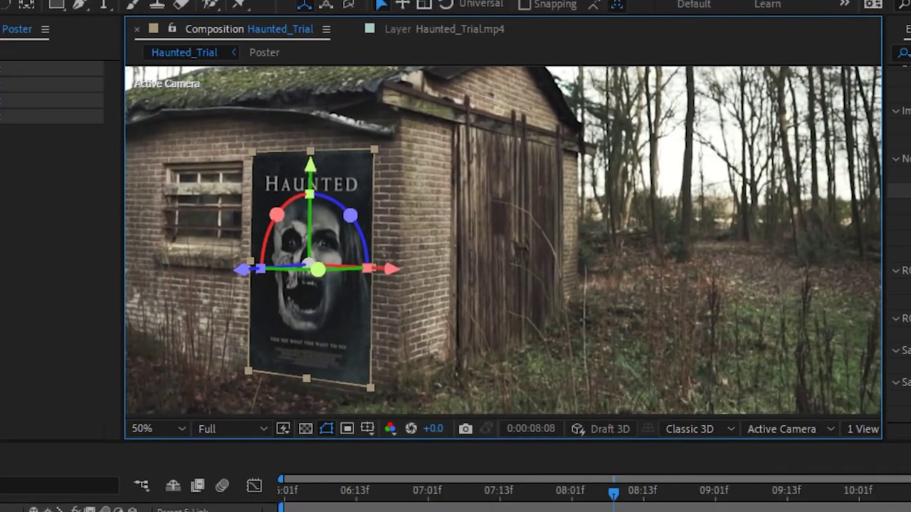
click(0, 69)
click(142, 511)
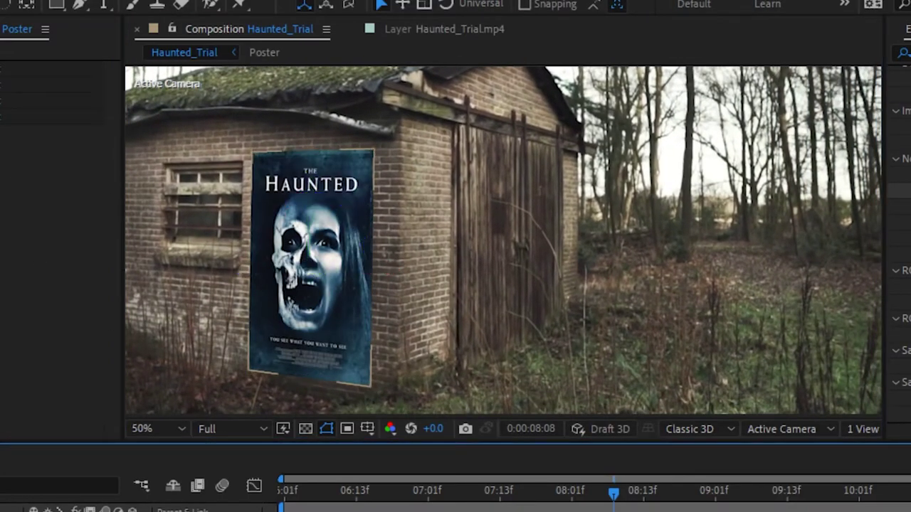
click(0, 116)
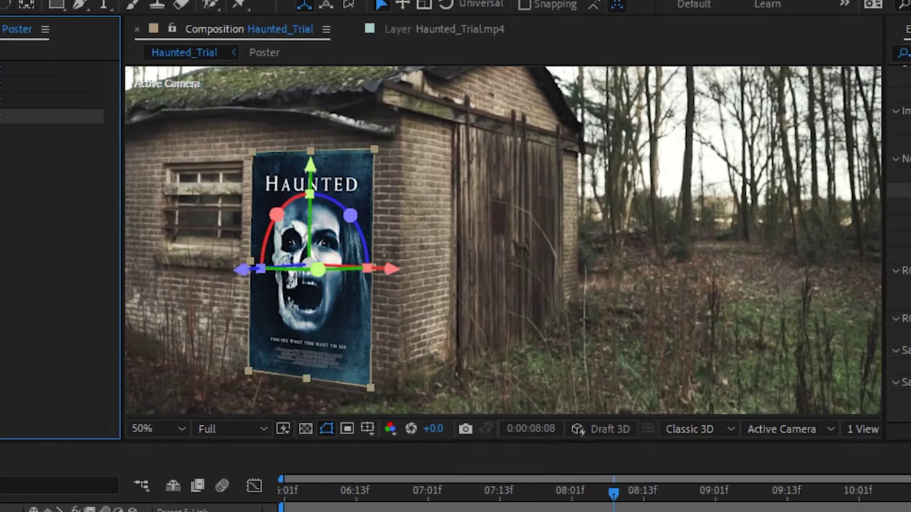
shift+click(0, 69)
click(0, 69)
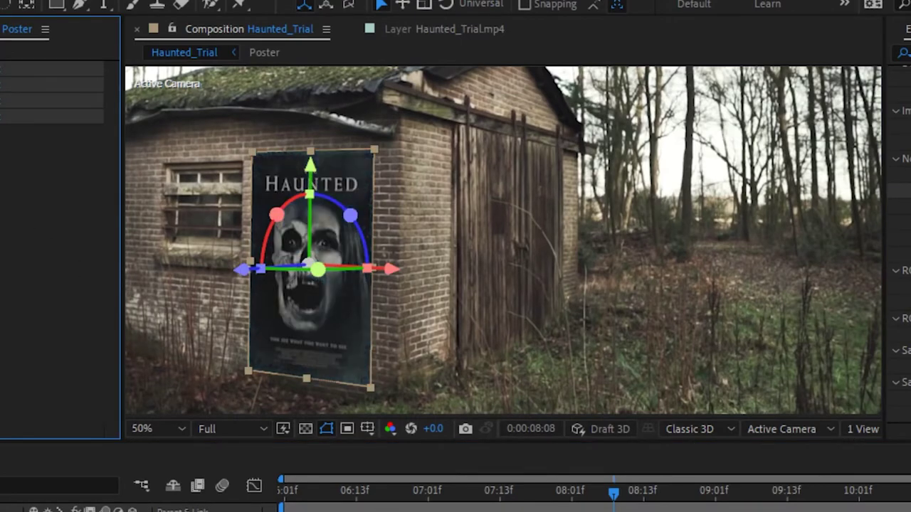
key(F2)
scroll(460, 199, down, 2)
drag(522, 227, 485, 265)
scroll(497, 208, down, 2)
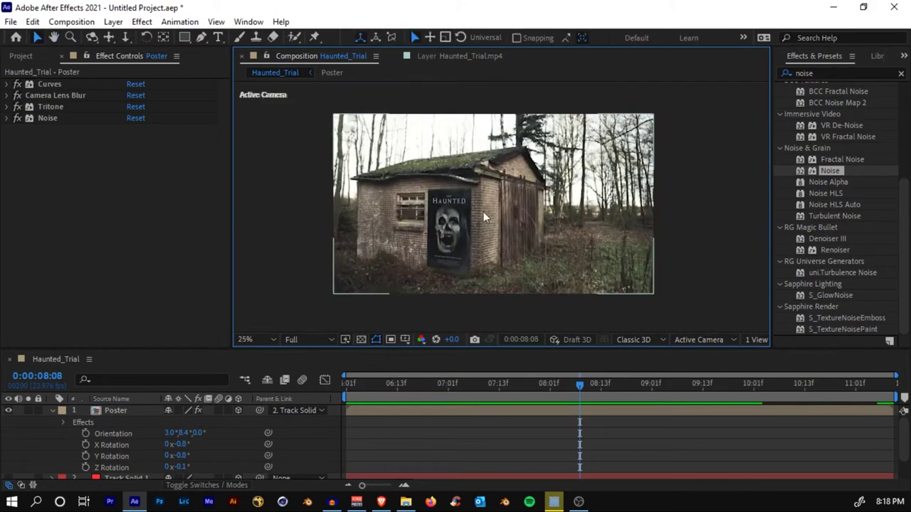
Reset the Standard workspace to its saved layout
drag(182, 346, 190, 342)
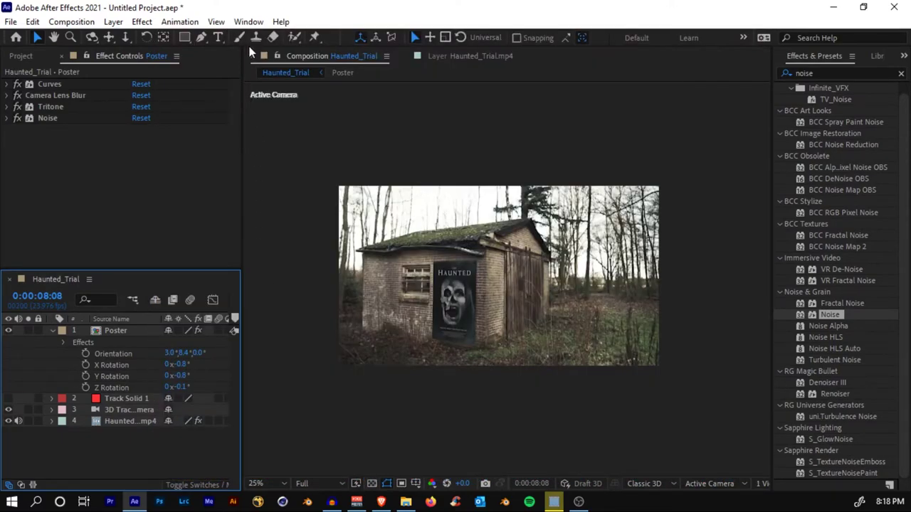
click(248, 22)
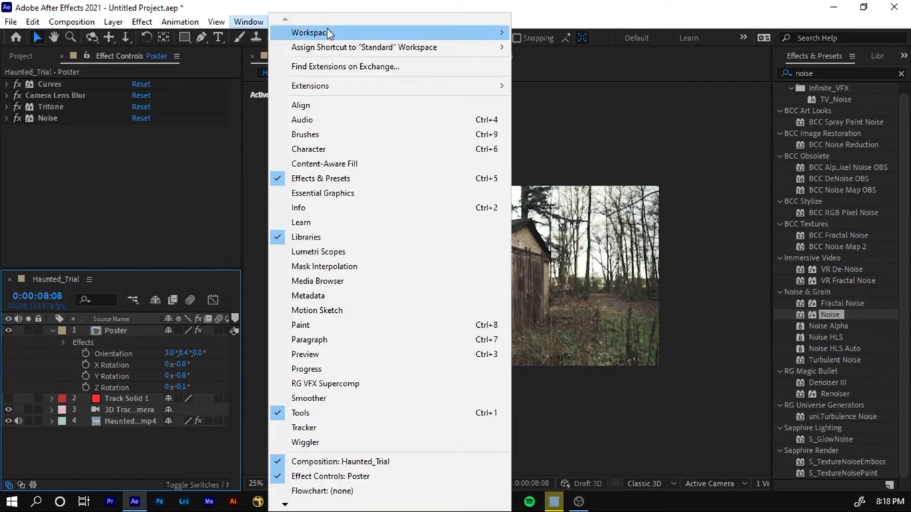
click(661, 398)
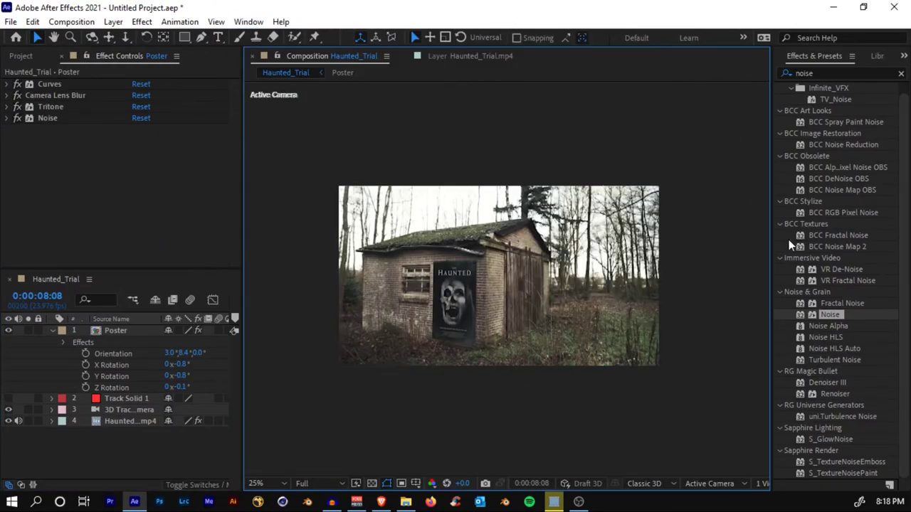
click(56, 279)
click(135, 448)
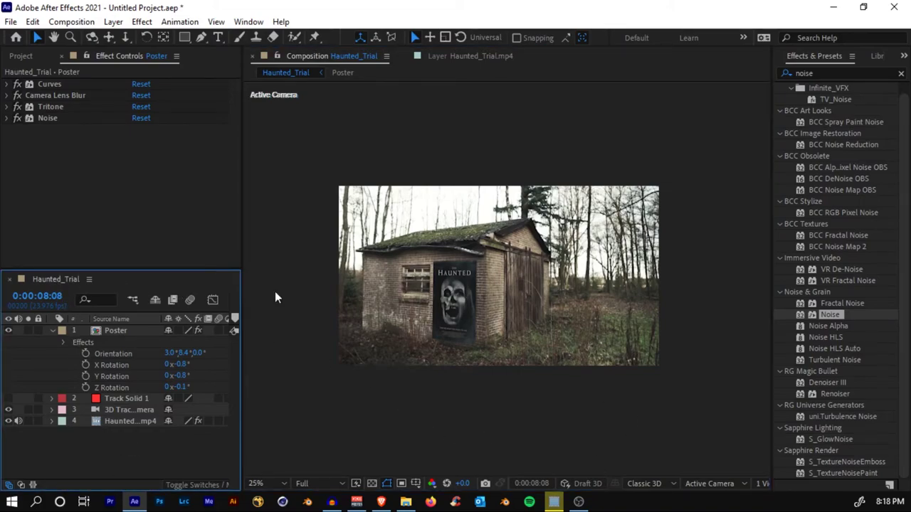
click(250, 22)
mouse_move(448, 34)
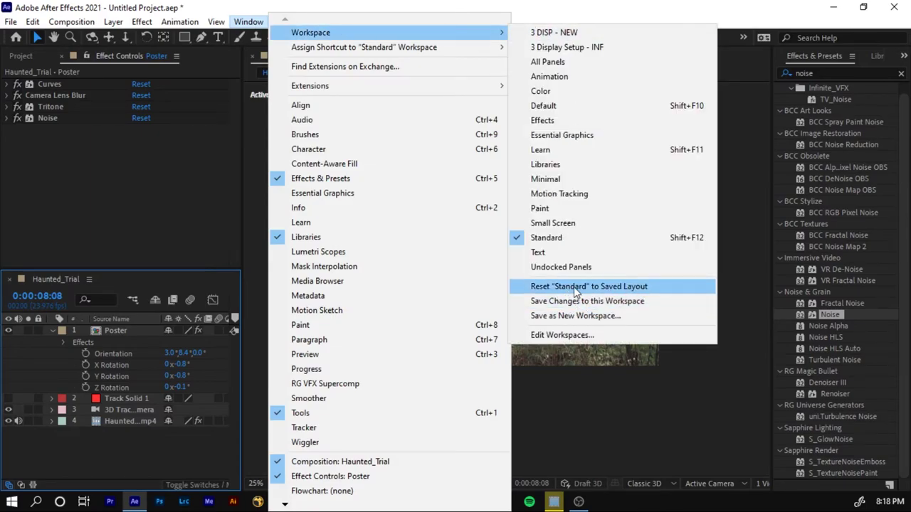
click(617, 292)
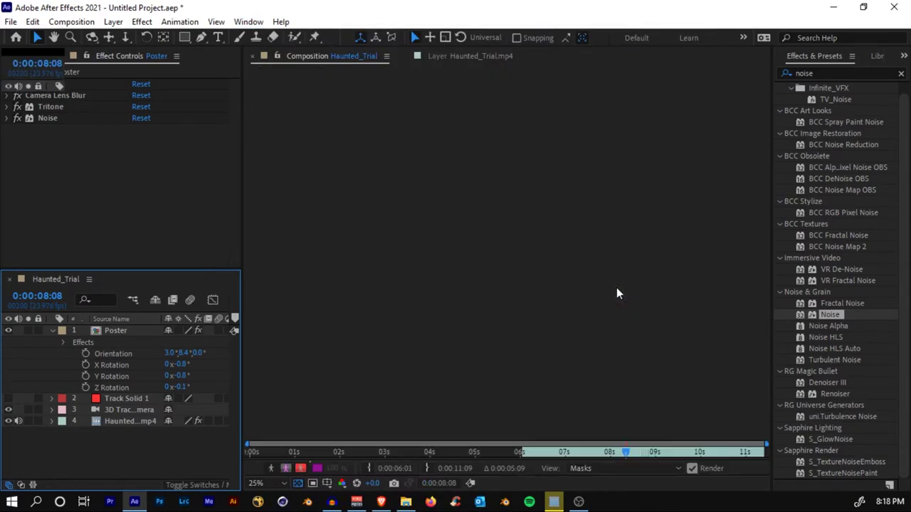
Collapse the Poster layer's properties, look inside its precomposition, and return to scrub the Haunted_Trial shot
drag(573, 374, 388, 368)
click(52, 396)
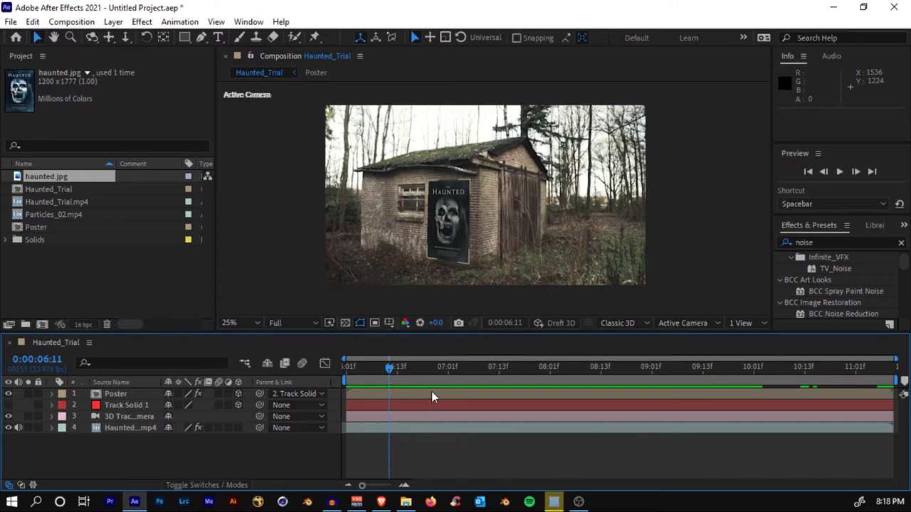
double_click(432, 396)
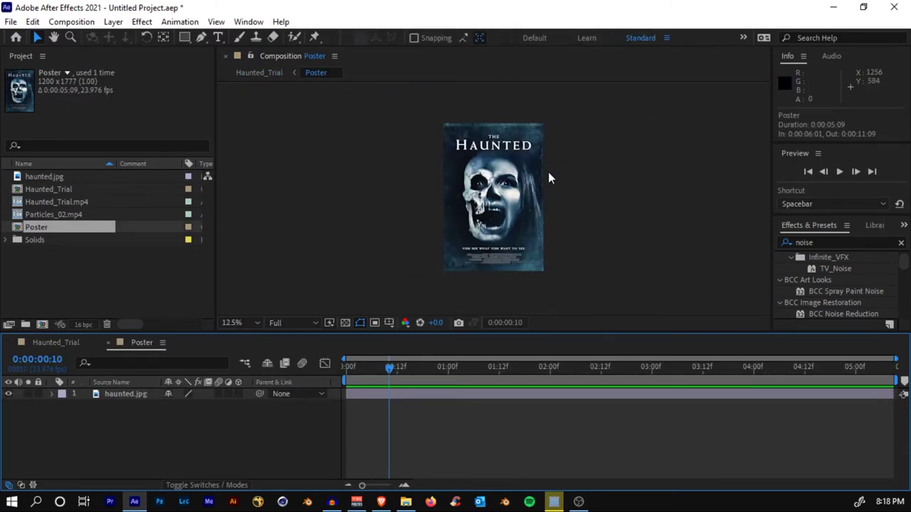
click(56, 343)
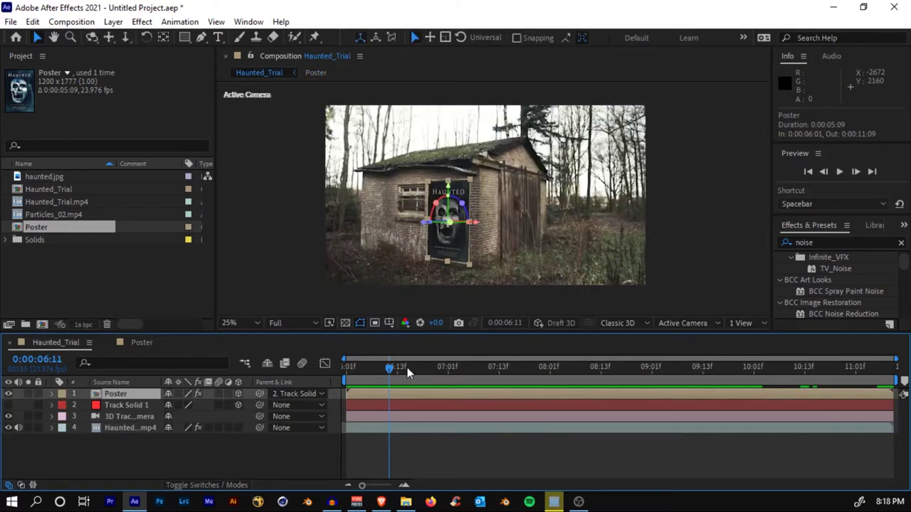
drag(407, 367, 369, 382)
Open the Poster precomposition and add Particles_02.mp4 as a layer above haunted.jpg
click(141, 343)
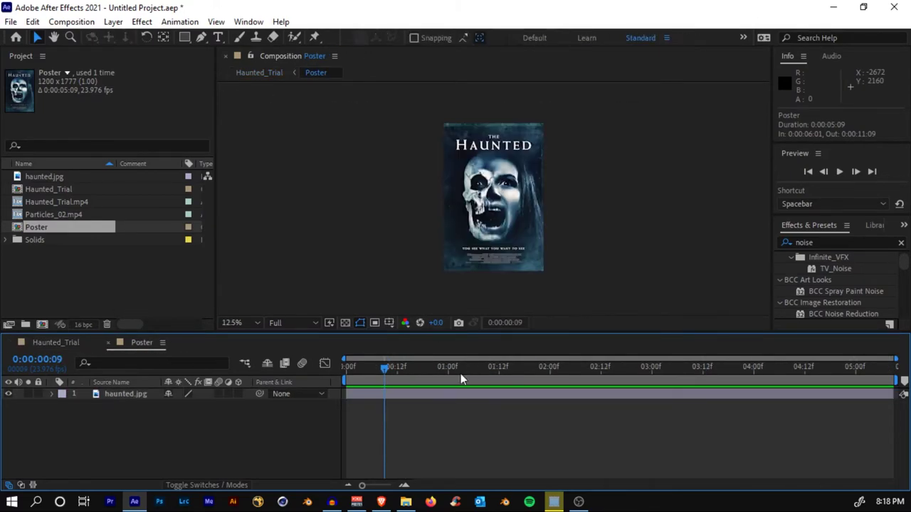
click(54, 214)
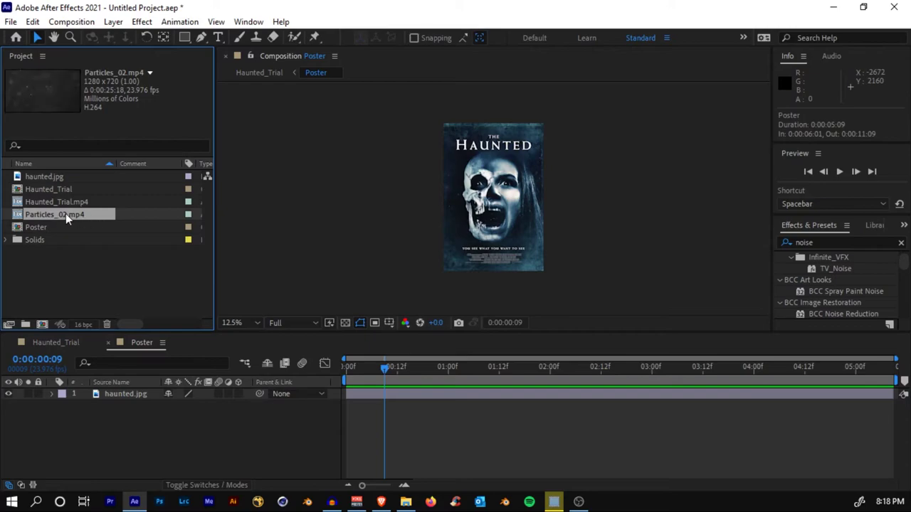
drag(121, 382, 122, 389)
Rotate the Particles_02.mp4 layer to 90° and scale it to 167% so it covers the poster
key(w)
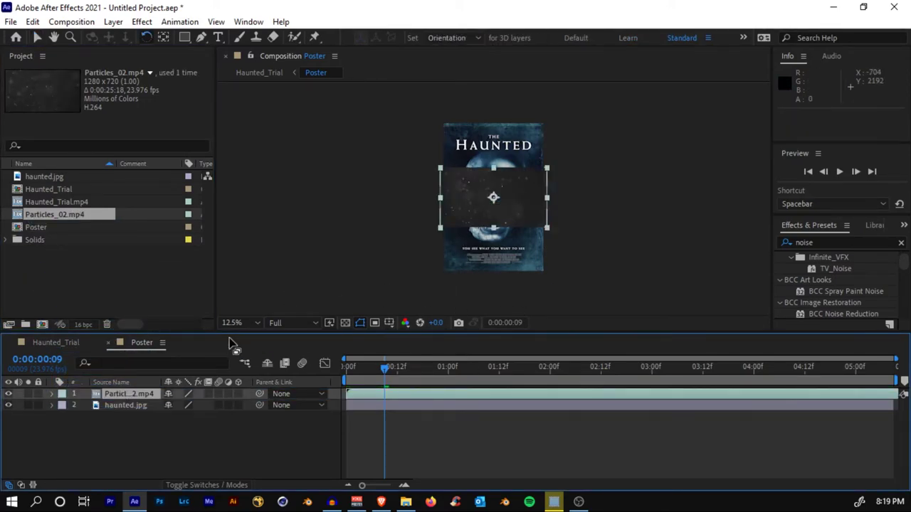
key(r)
drag(178, 406, 164, 406)
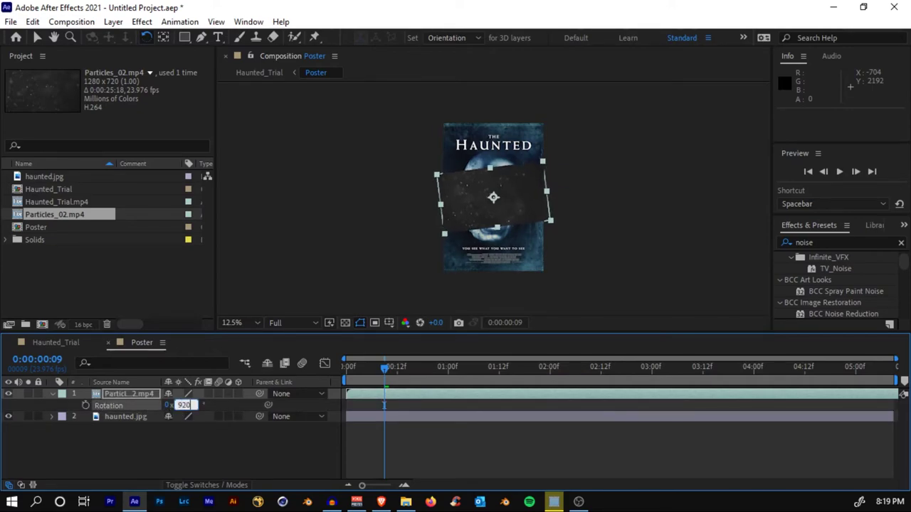
key(Return)
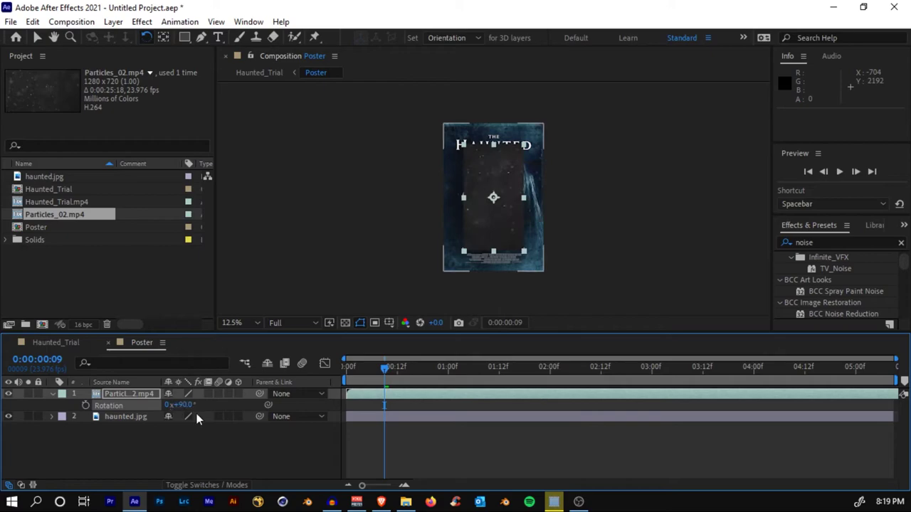
key(v)
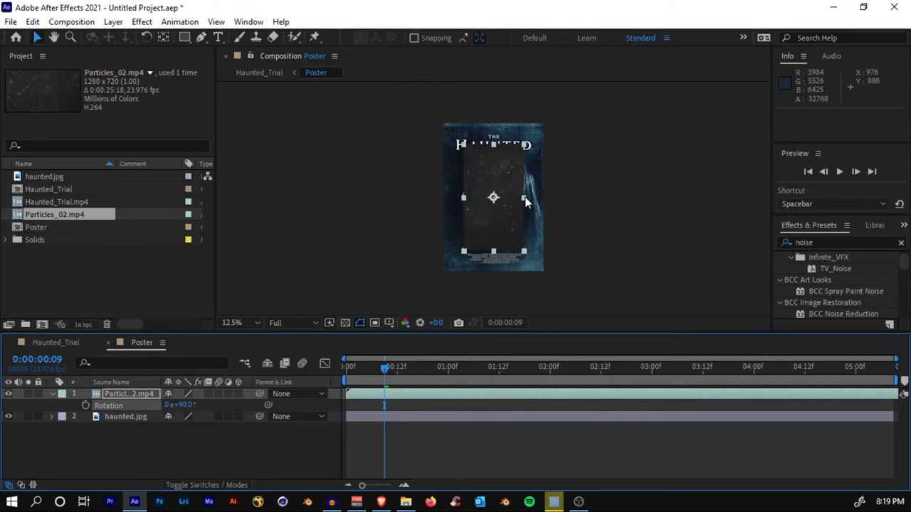
drag(527, 198, 545, 197)
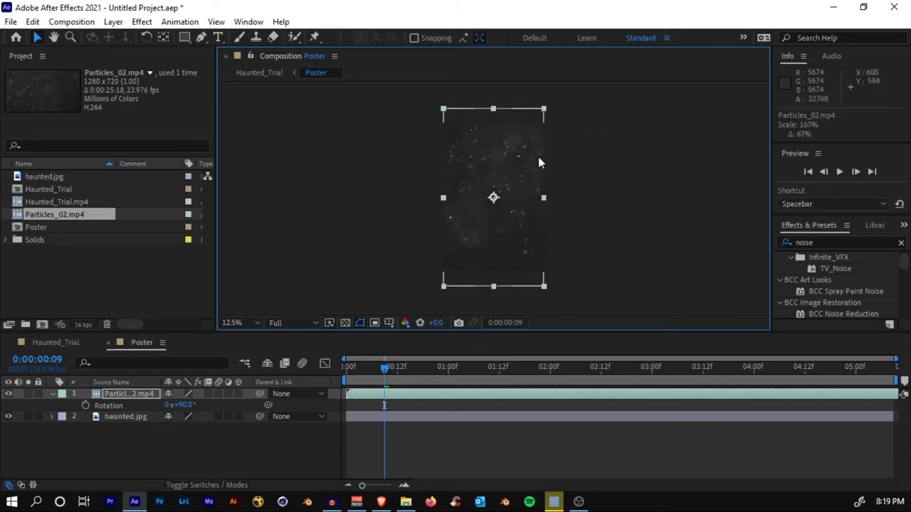
Apply the Curves effect to the particles layer and shape an S-curve that lifts the highlights and darkens the shadows
click(795, 242)
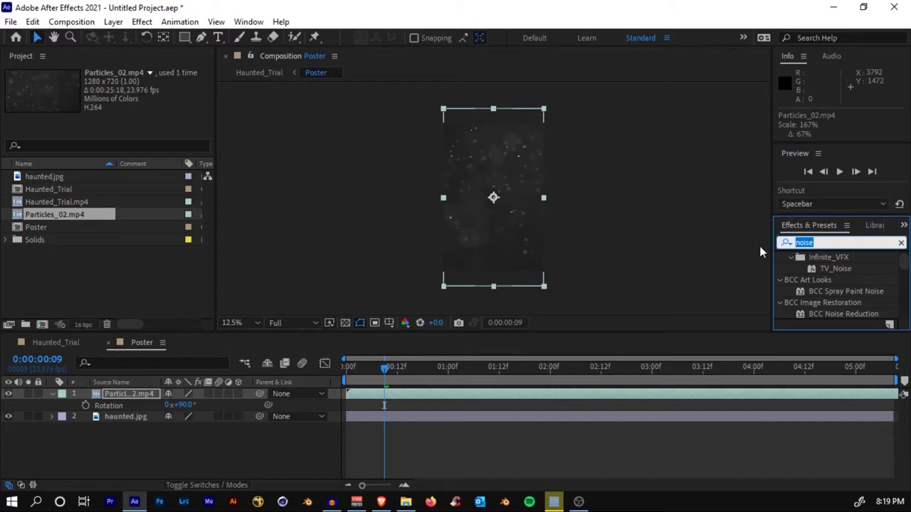
text(curves)
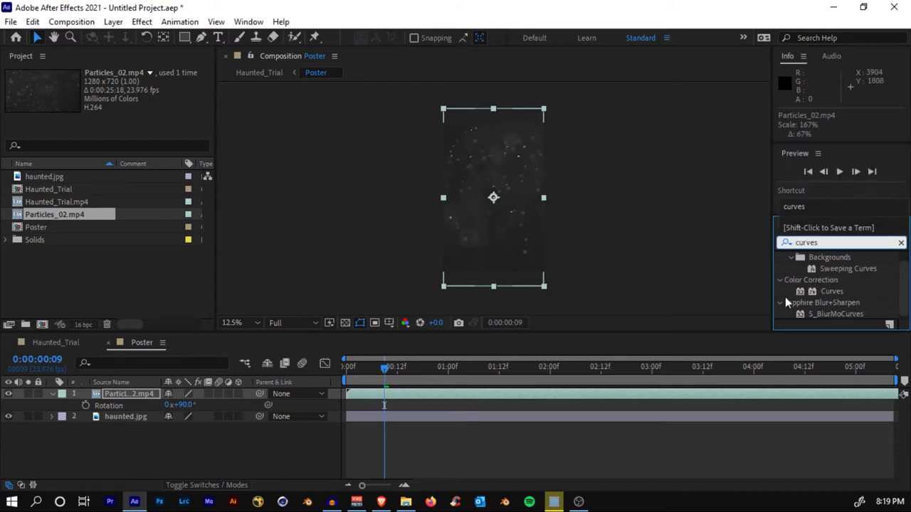
drag(811, 294, 455, 407)
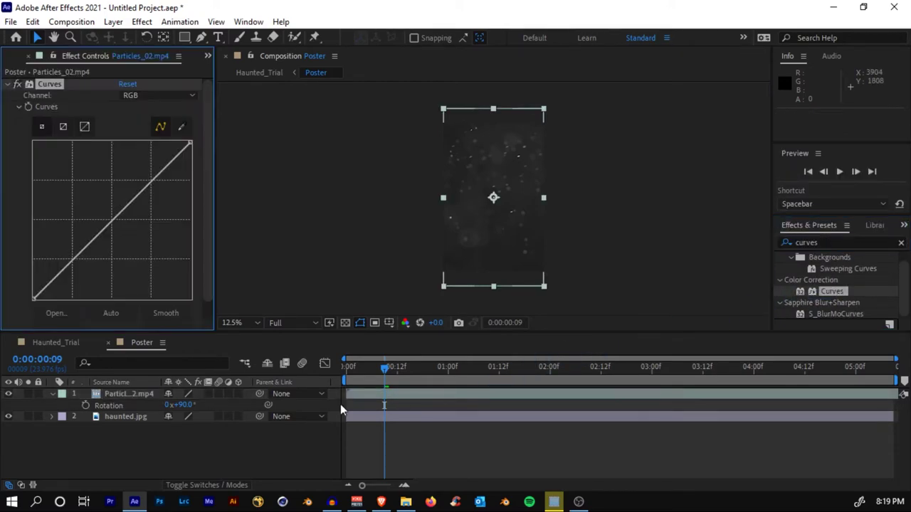
drag(152, 170, 144, 180)
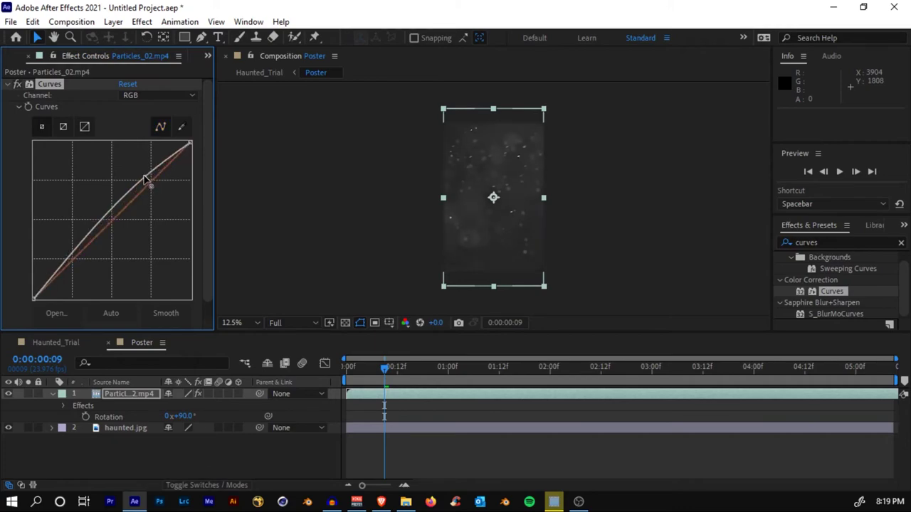
drag(68, 252, 89, 274)
Set the particles layer's blending mode to Screen and play back the poster precomposition to check the particles
click(207, 484)
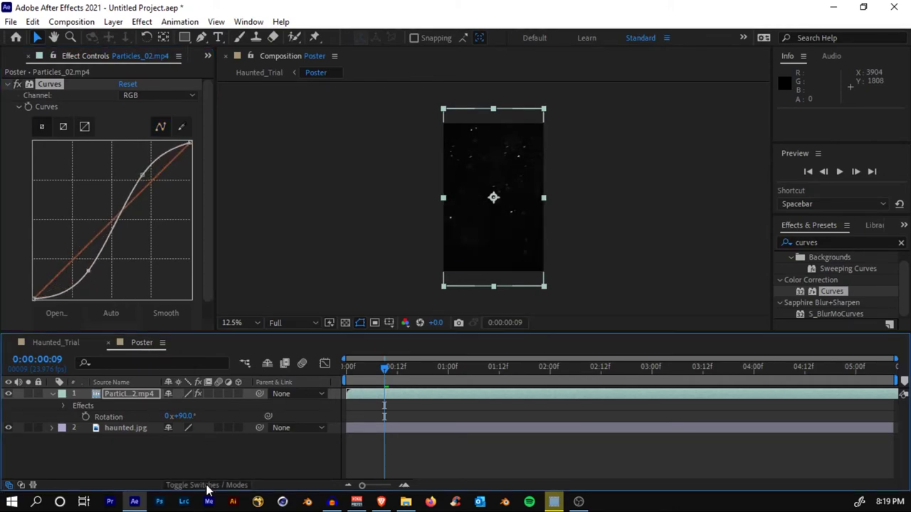
click(180, 394)
click(221, 224)
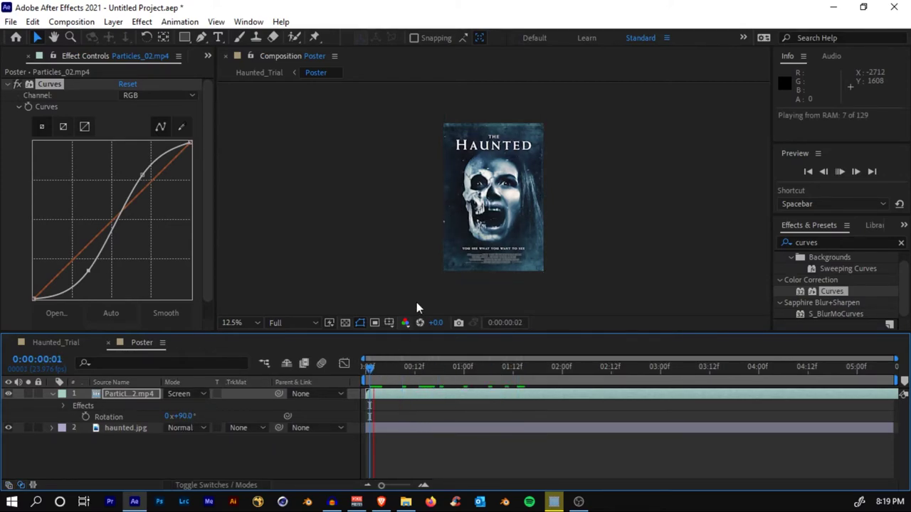
key(period)
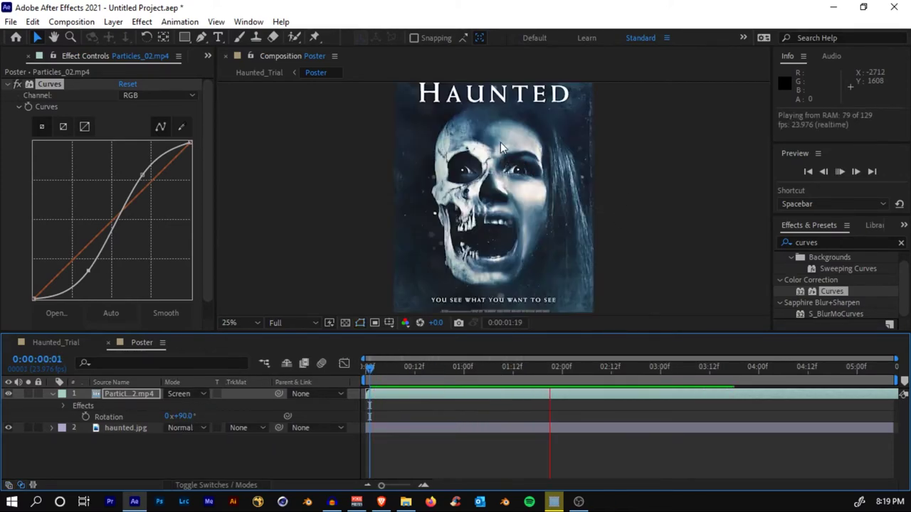
key(space)
key(comma)
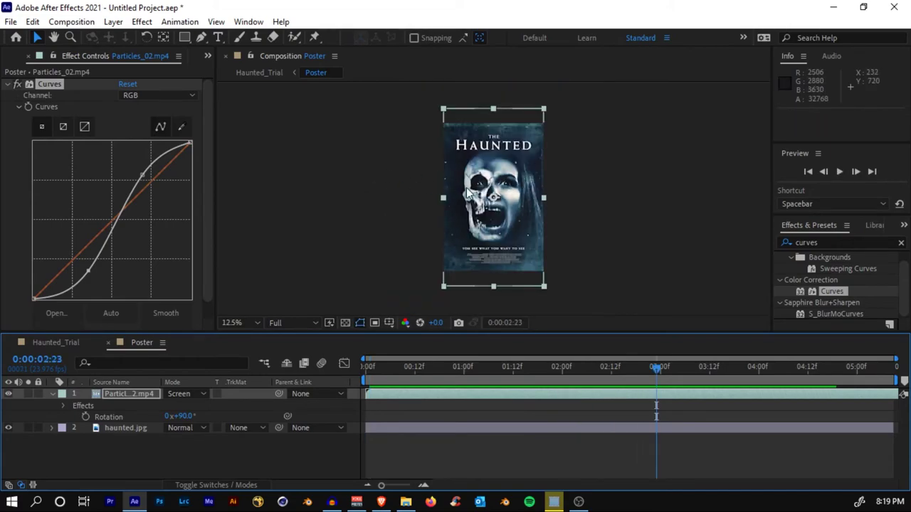
Return to the Haunted_Trial composition, set the preview resolution to Half and play back the tracked poster with its particles
click(77, 343)
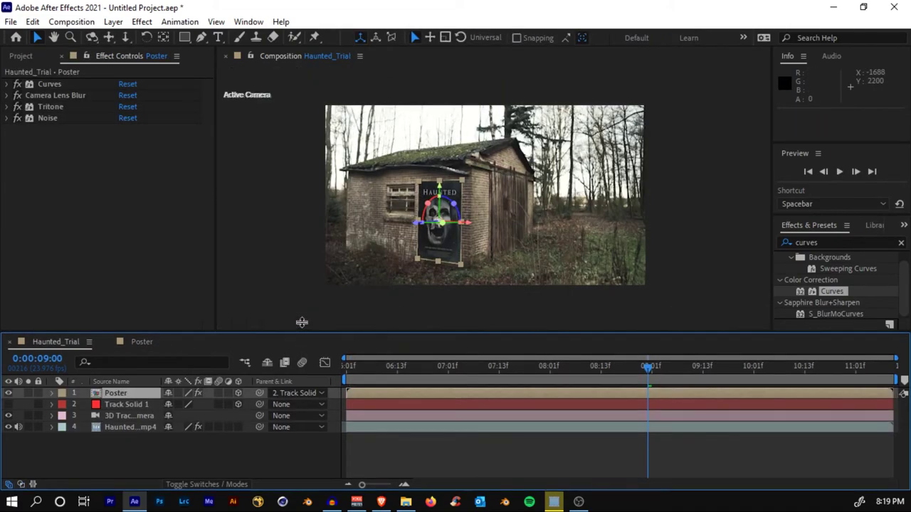
key(period)
click(333, 362)
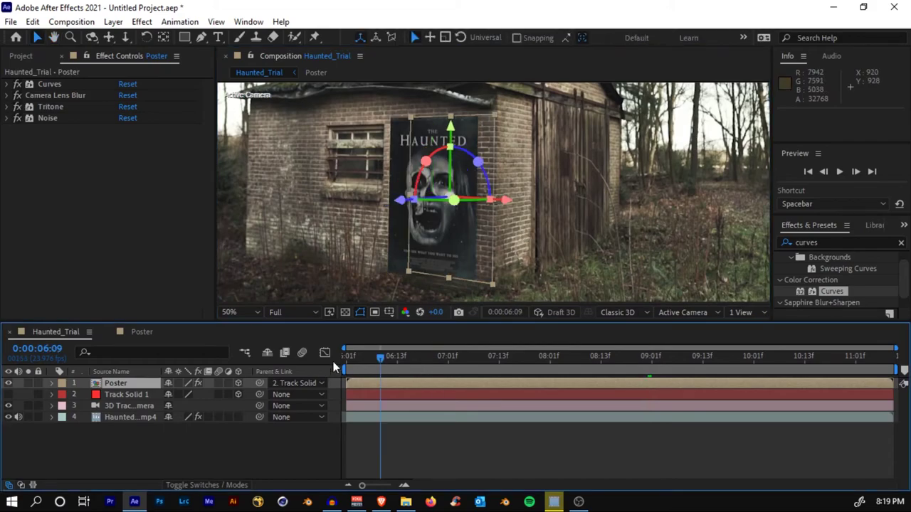
key(space)
click(291, 311)
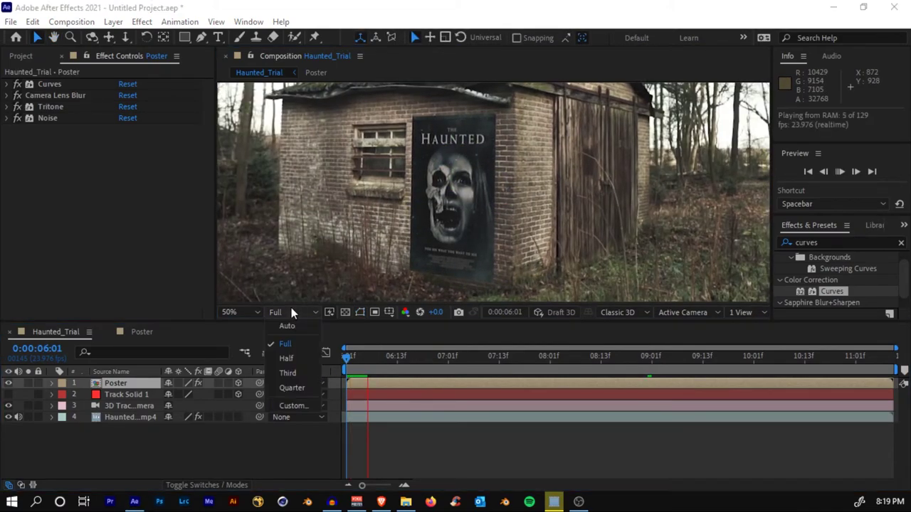
click(298, 358)
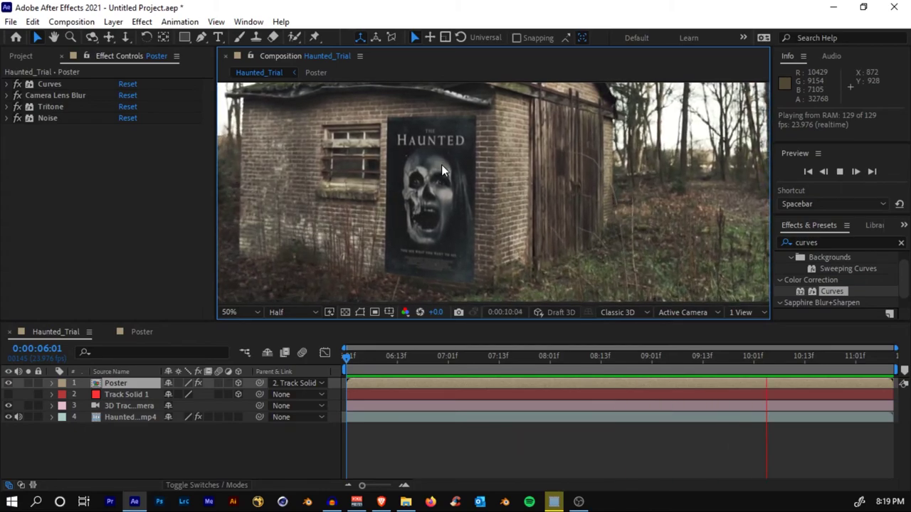
scroll(467, 180, down, 2)
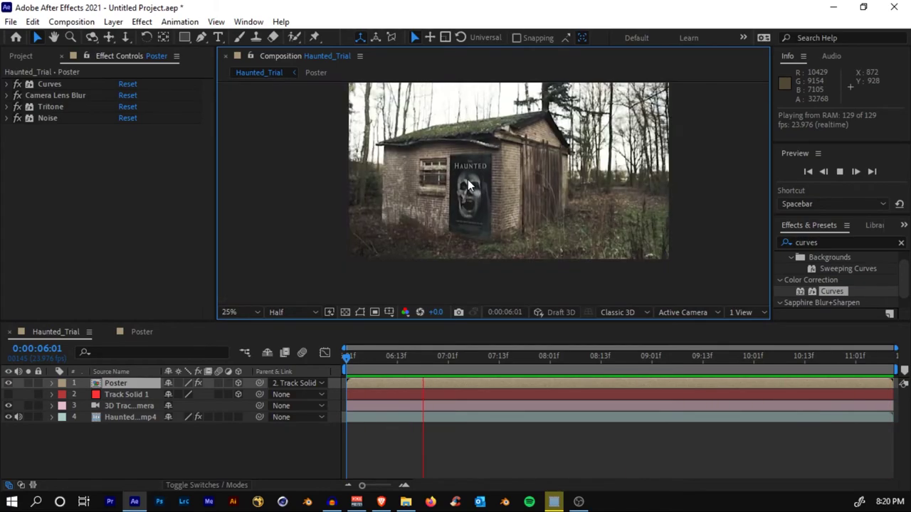
scroll(492, 172, up, 2)
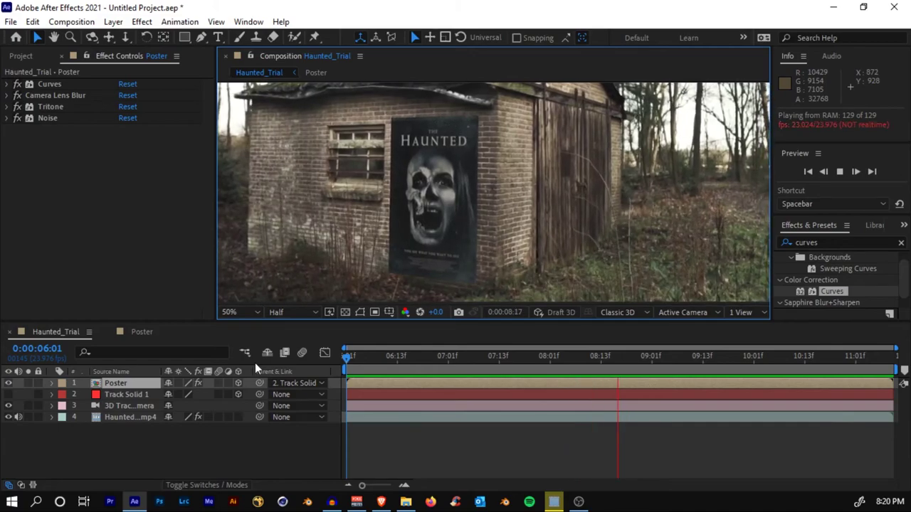
click(443, 356)
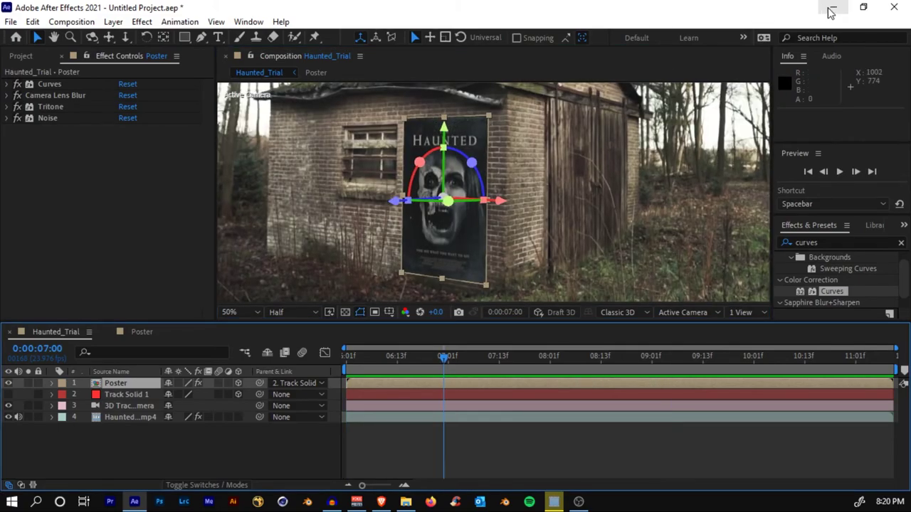
Import the video 51_GALAXY_REEL.mp4 from outside the program into the project
click(830, 8)
drag(632, 169, 84, 213)
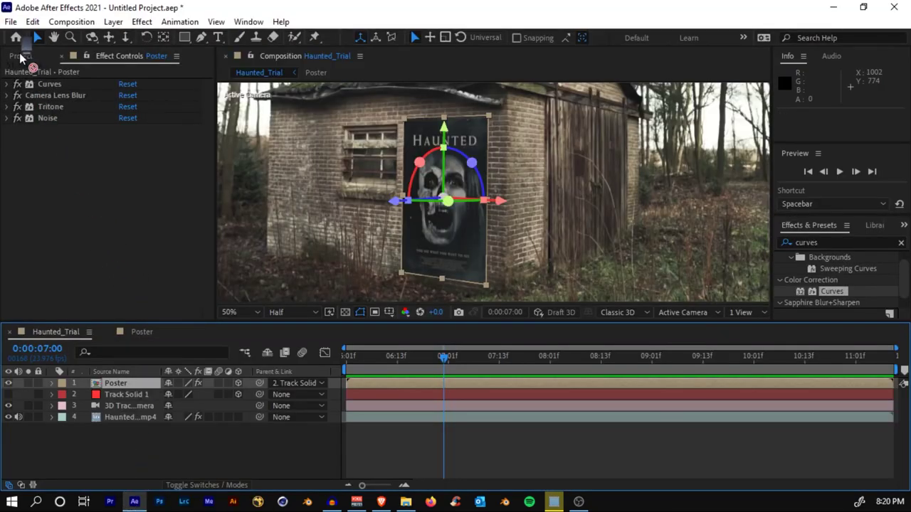
drag(20, 56, 76, 305)
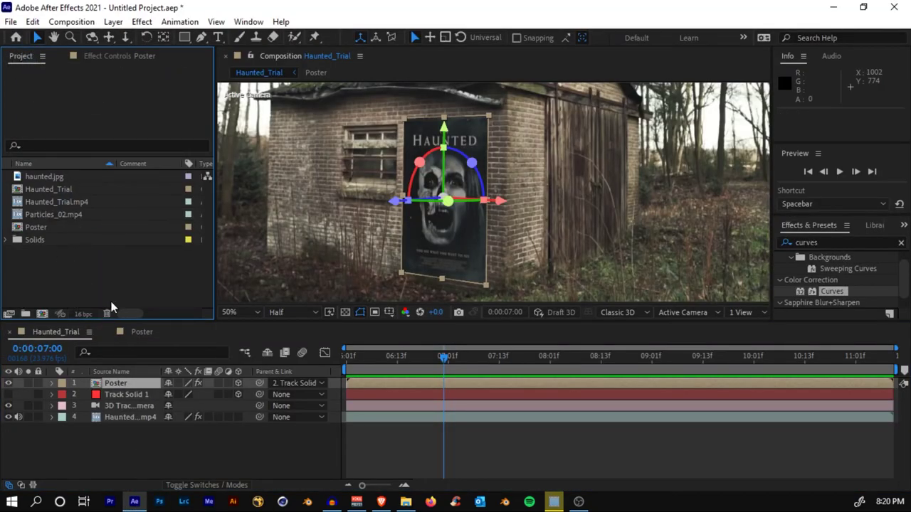
Open the Poster precomposition from its layer and hide the haunted.jpg layer
double_click(140, 385)
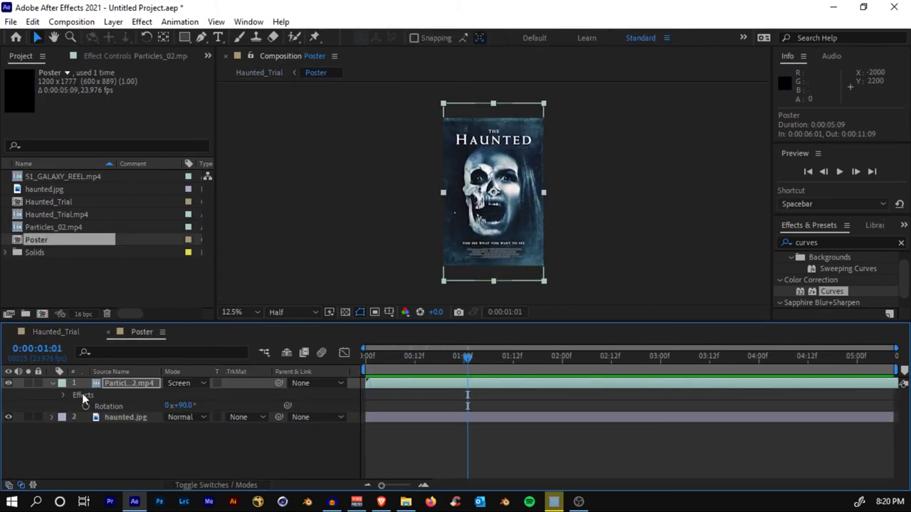
click(51, 383)
click(8, 394)
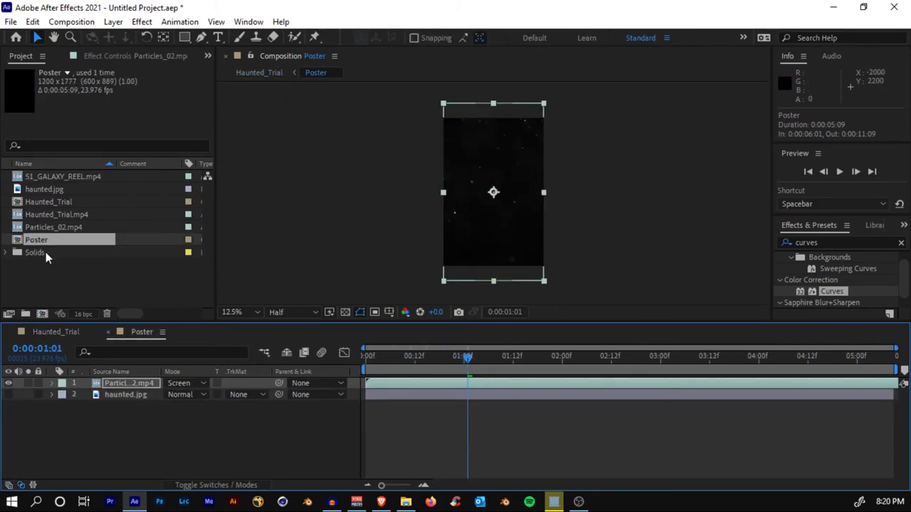
Add 51_GALAXY_REEL.mp4 below haunted.jpg, scale it to 112% so it fills the frame, and hide the particles layer
drag(59, 176, 92, 423)
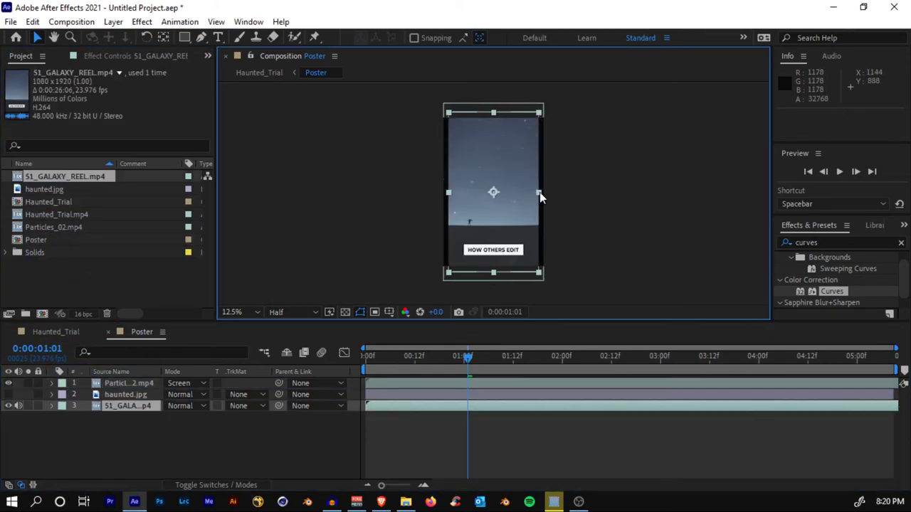
drag(539, 192, 544, 192)
click(9, 384)
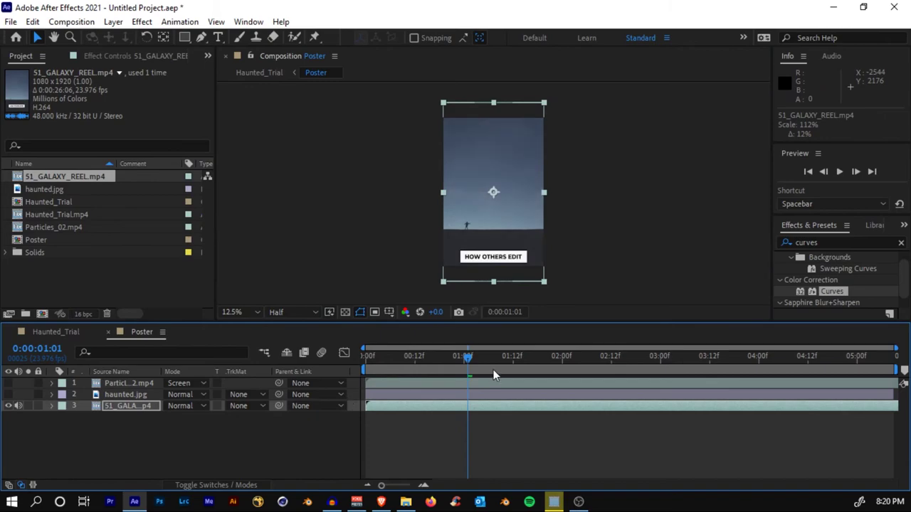
drag(493, 359, 547, 361)
Return to the Haunted_Trial composition and play it back to check the reel video on the brick wall
click(54, 331)
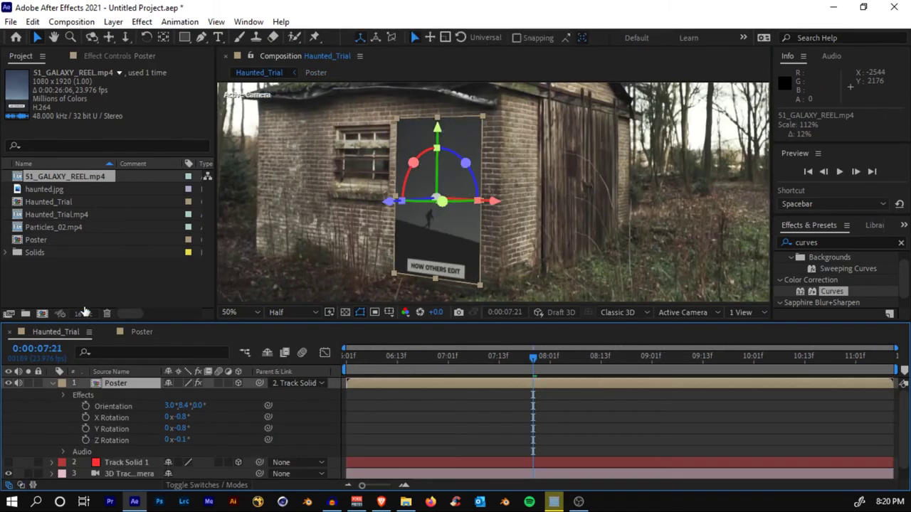
key(space)
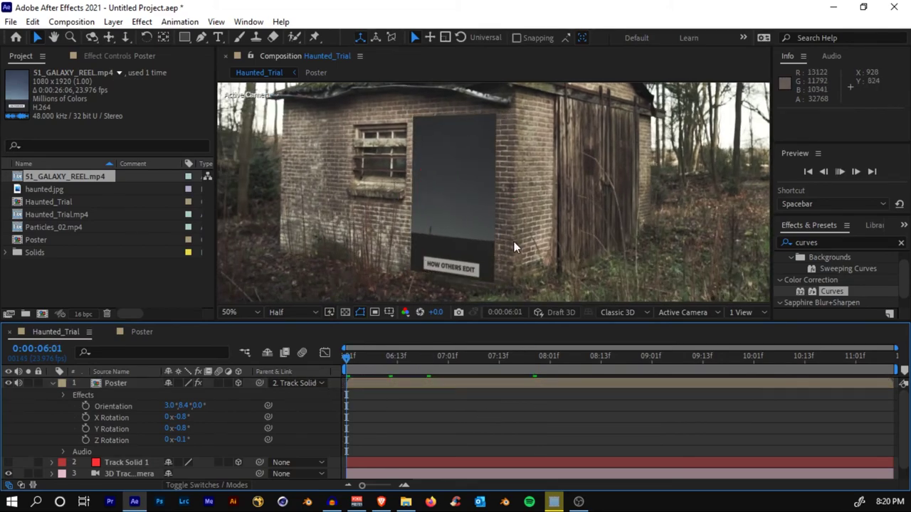
key(space)
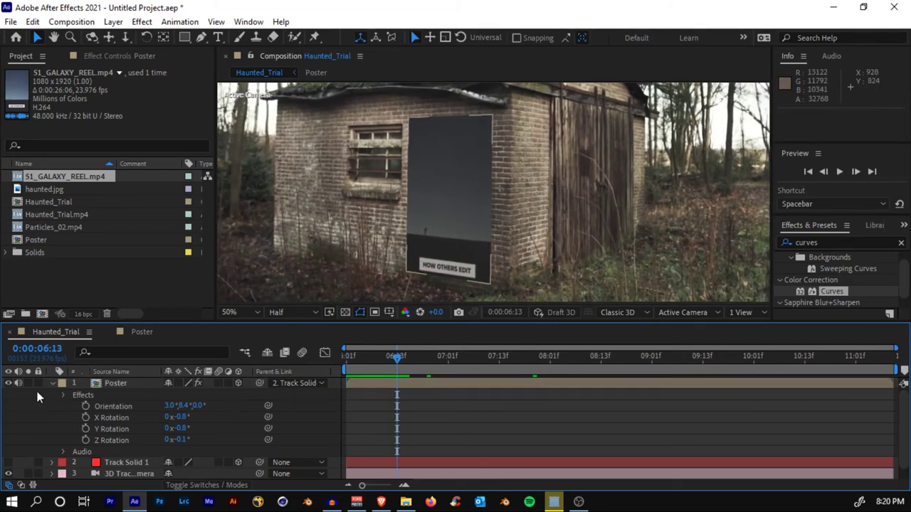
key(space)
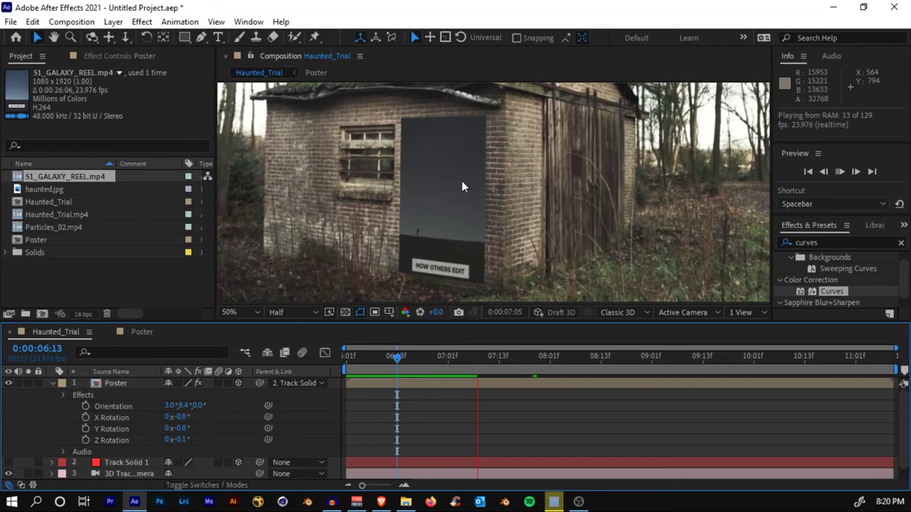
scroll(498, 186, down, 2)
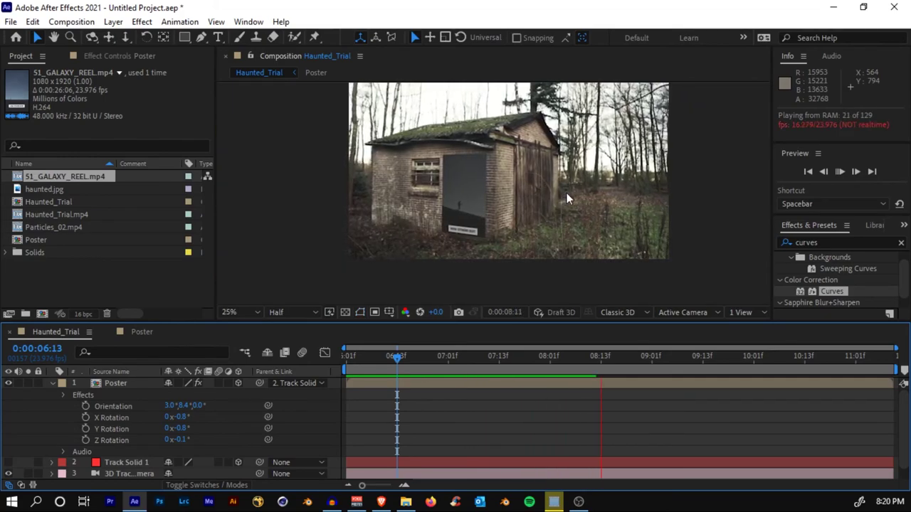
scroll(491, 188, up, 2)
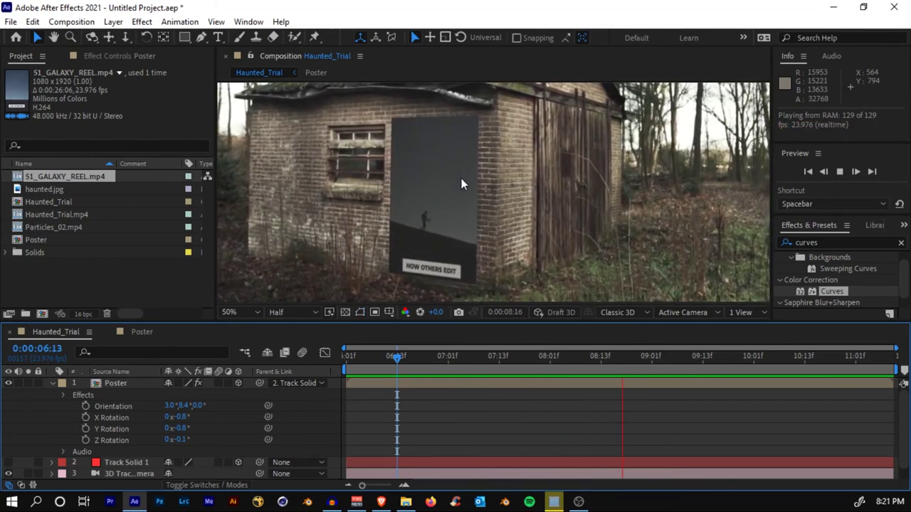